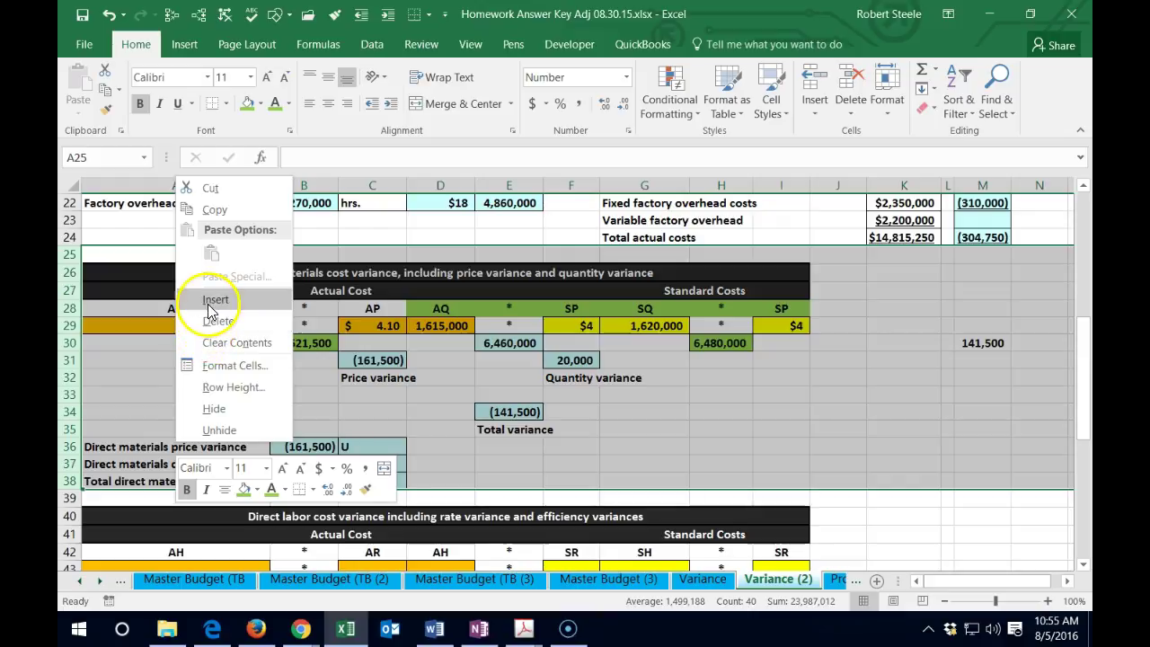
Hide rows 25 to 38 containing the direct materials variance section and go to the direct labor variance heading.
left_click(209, 409)
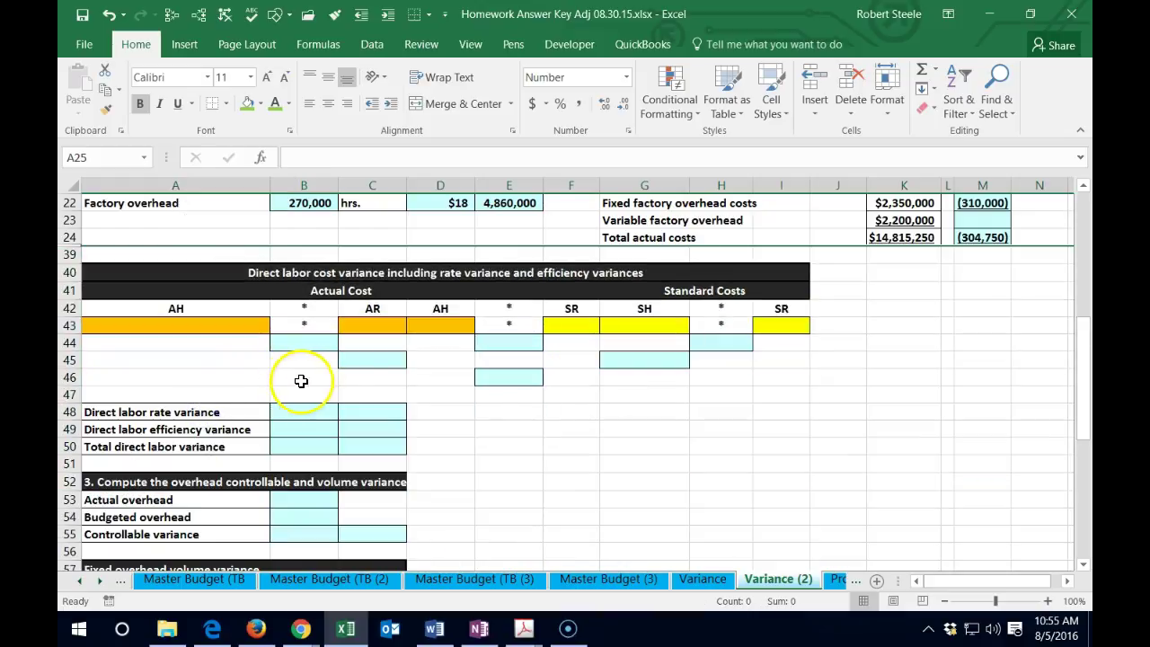
left_click(575, 428)
scroll(581, 433, "up", 1)
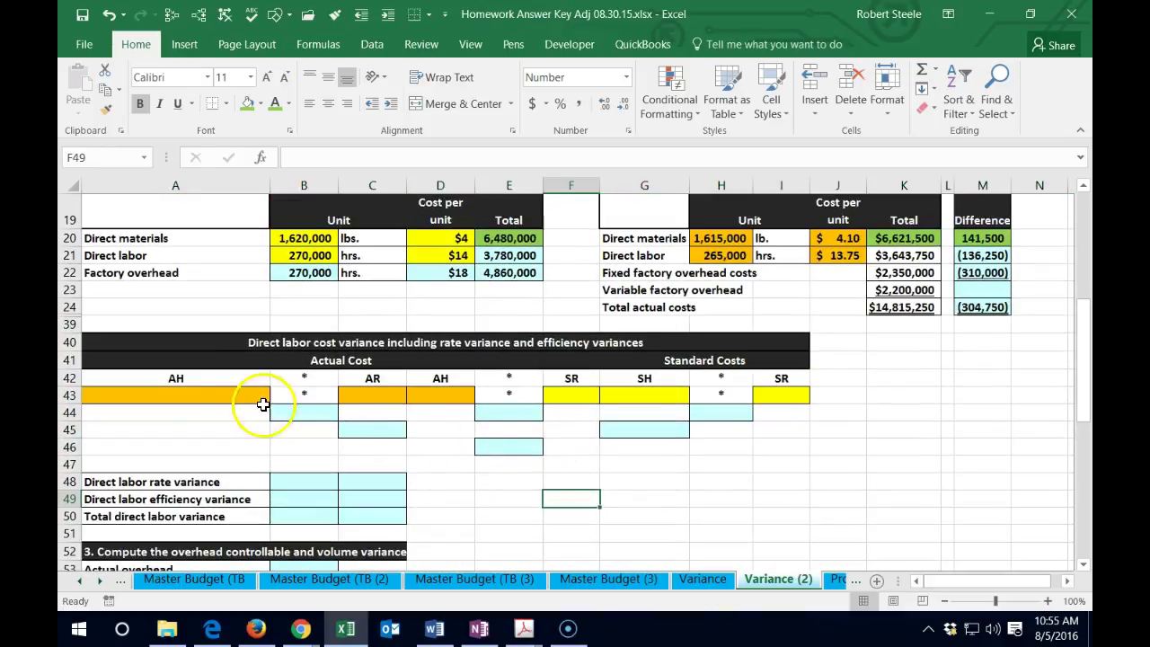
left_click(185, 342)
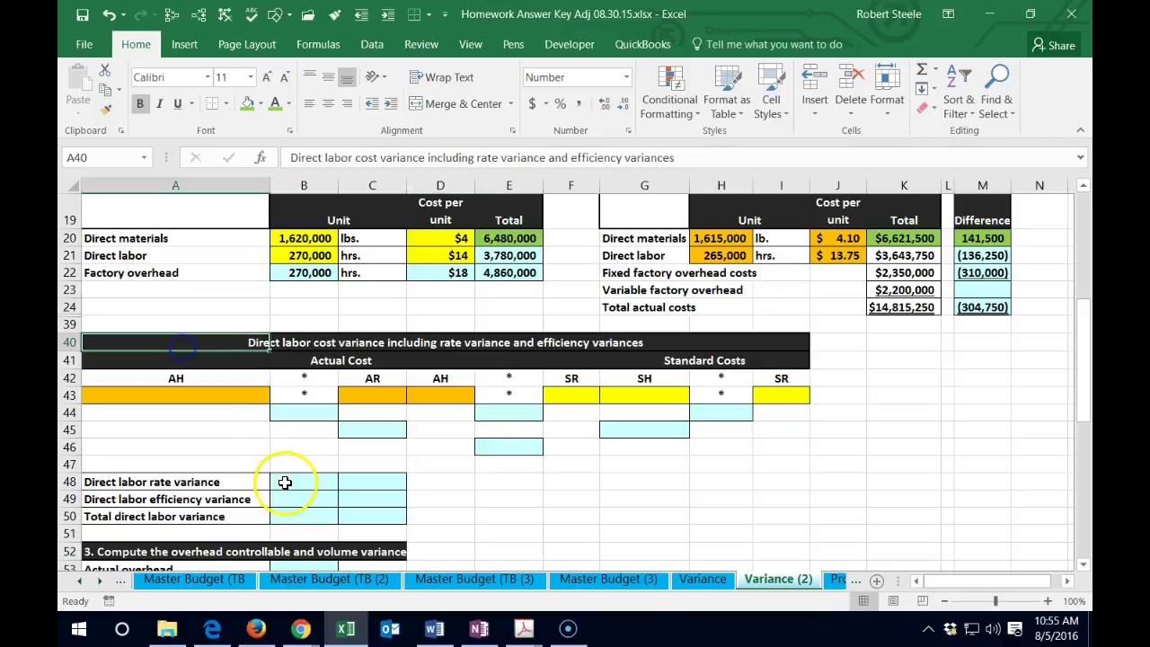
Fill the direct labor difference in M21 and the direct labor totals in K21 and E21 with green.
left_click(975, 255)
right_click(973, 255)
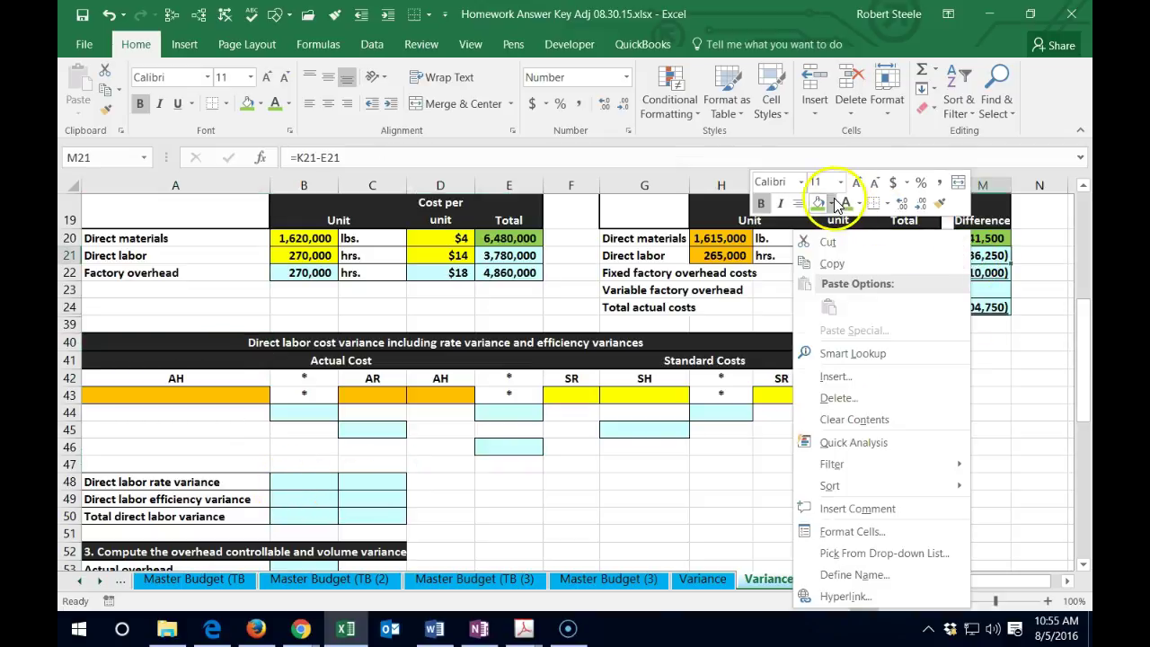
key("Escape")
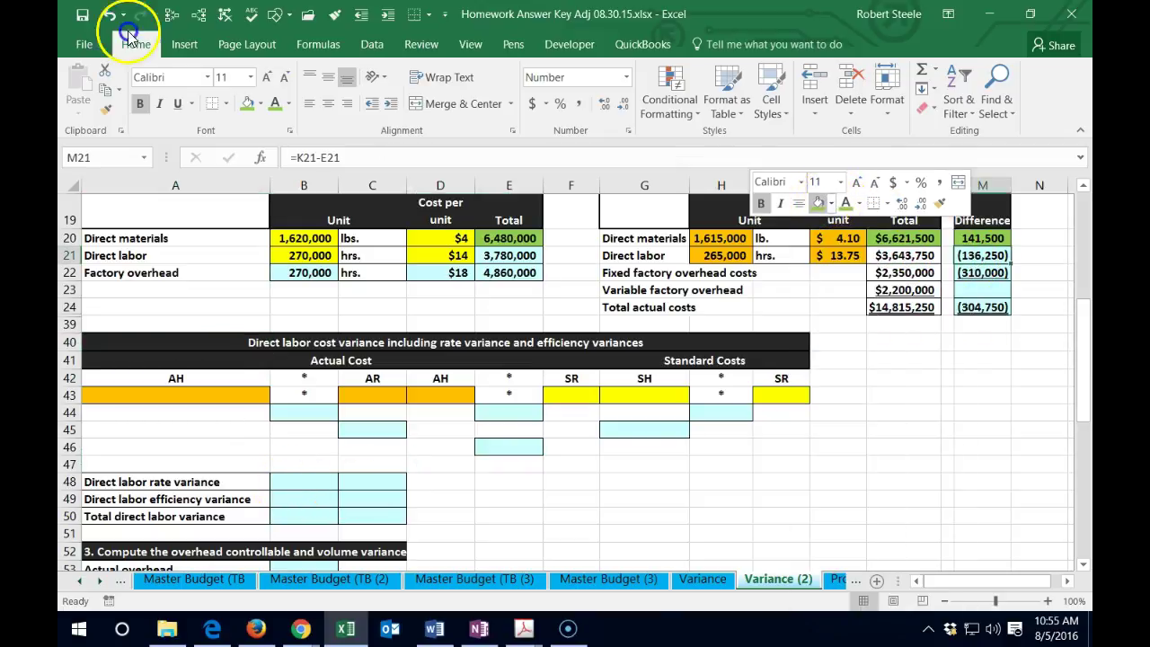
left_click(941, 392)
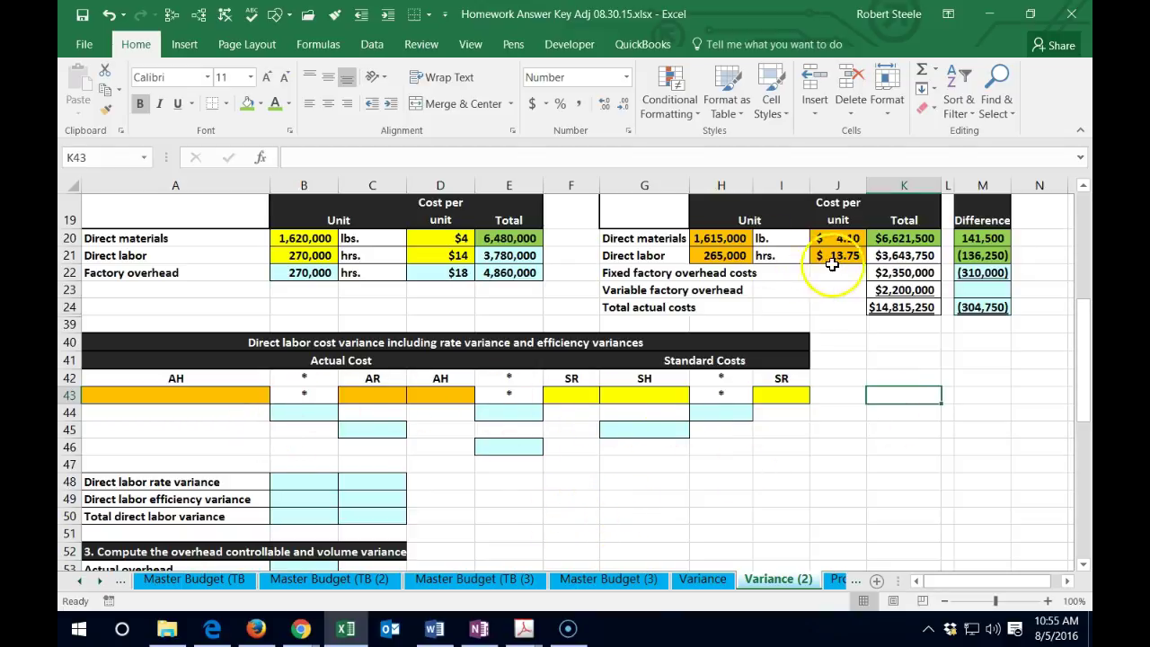
left_click(888, 256)
left_click(519, 256)
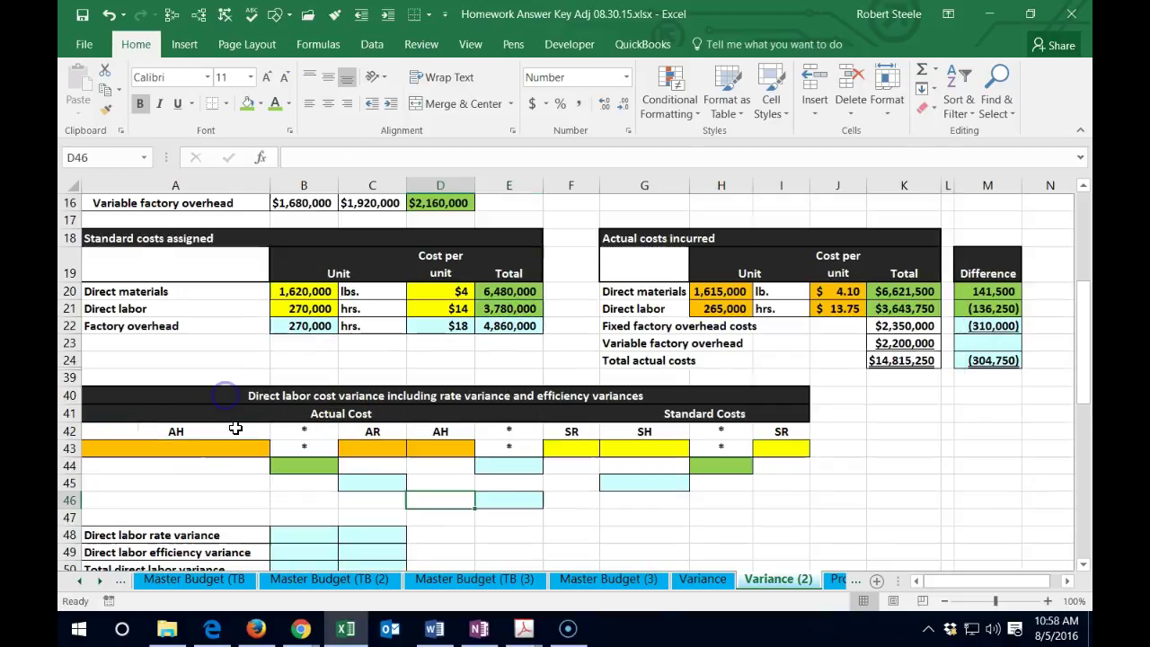
Link the actual hours in A43 to H21 and the actual rate in C43 to J21.
left_click(192, 448)
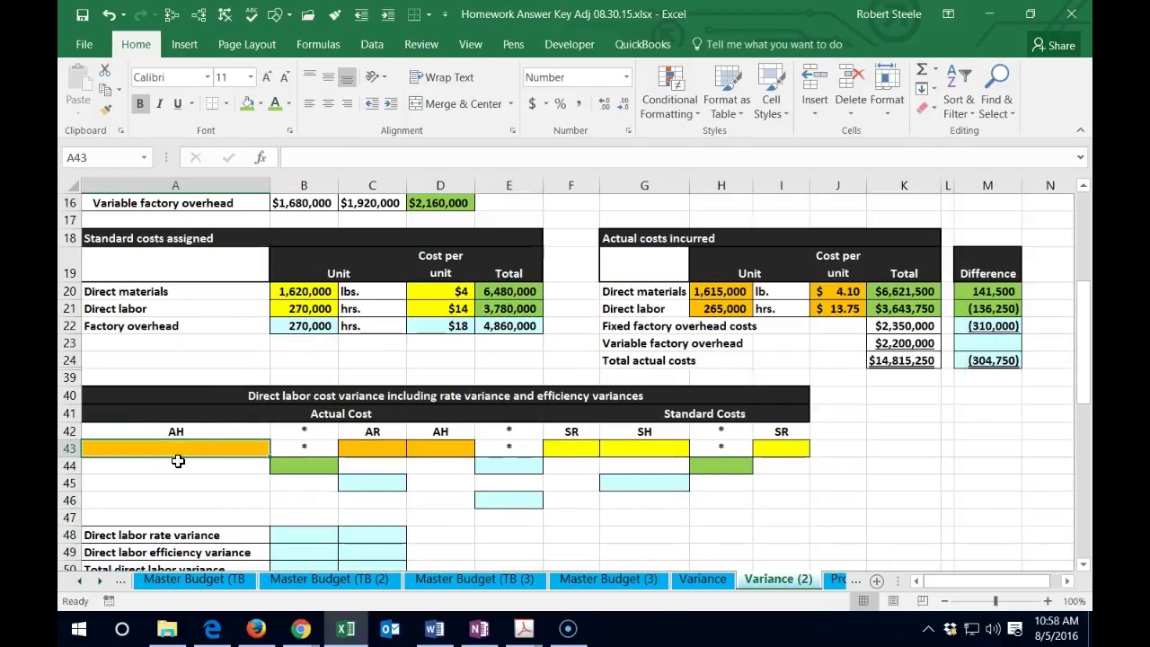
type("=")
left_click(724, 309)
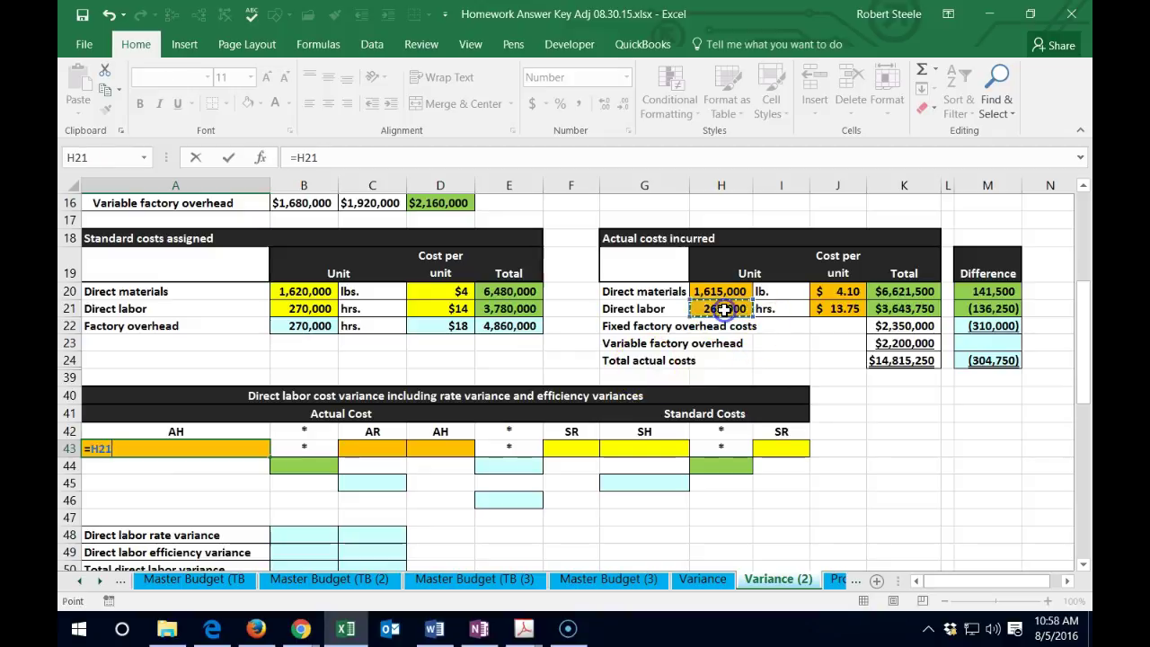
key("Tab")
key("Tab")
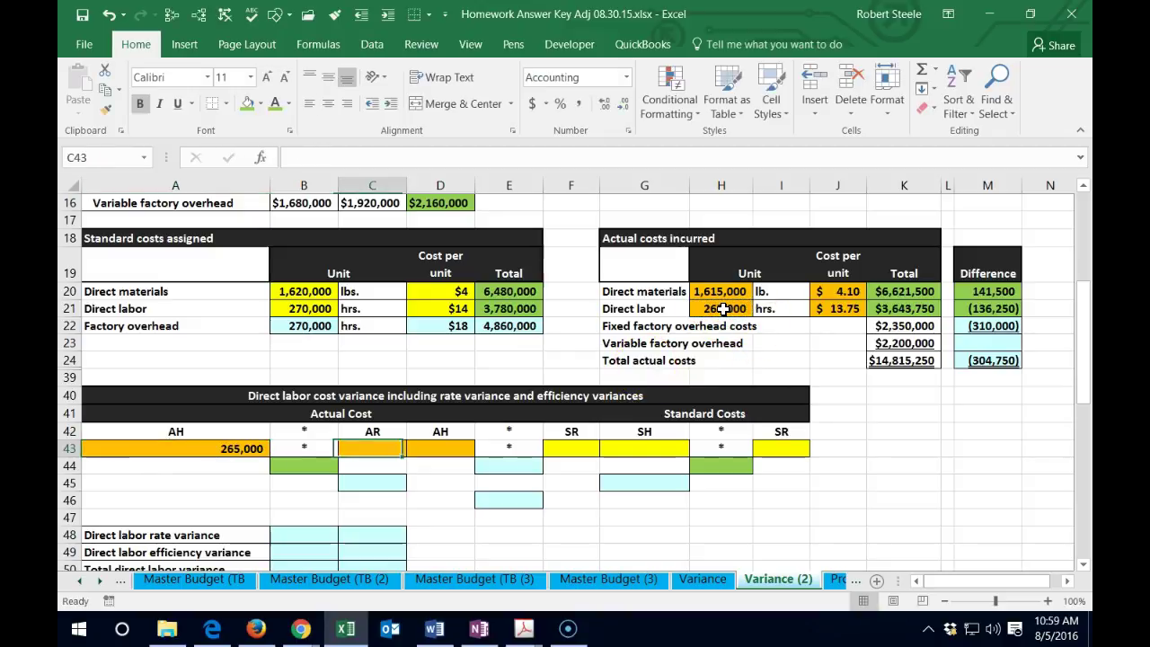
type("=")
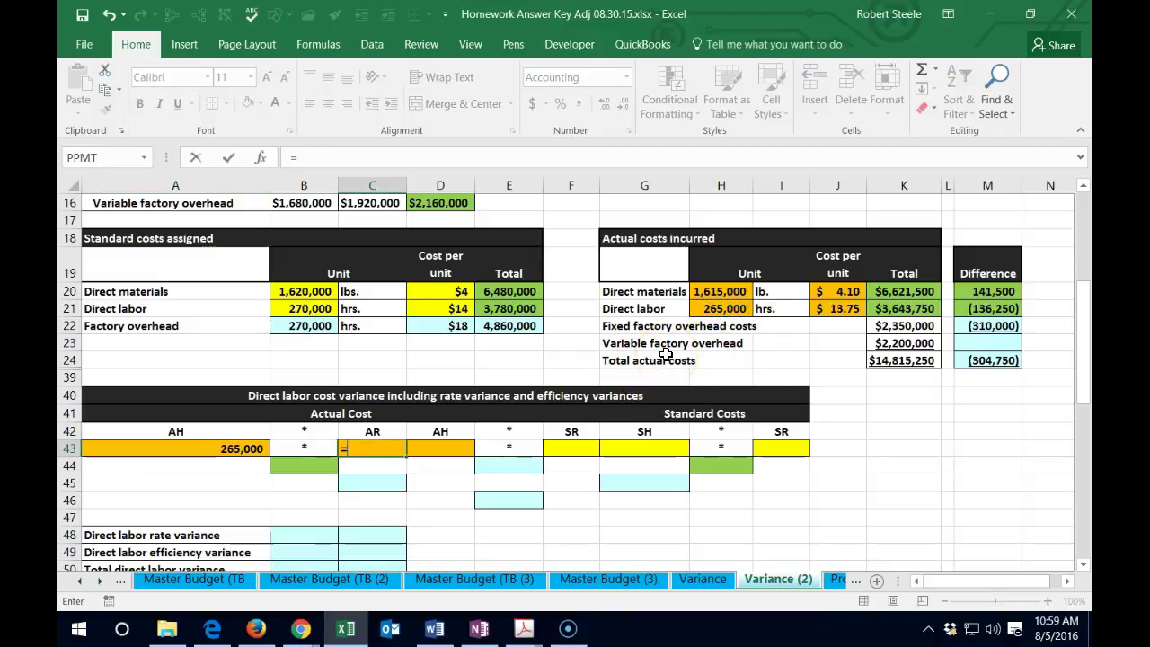
left_click(839, 310)
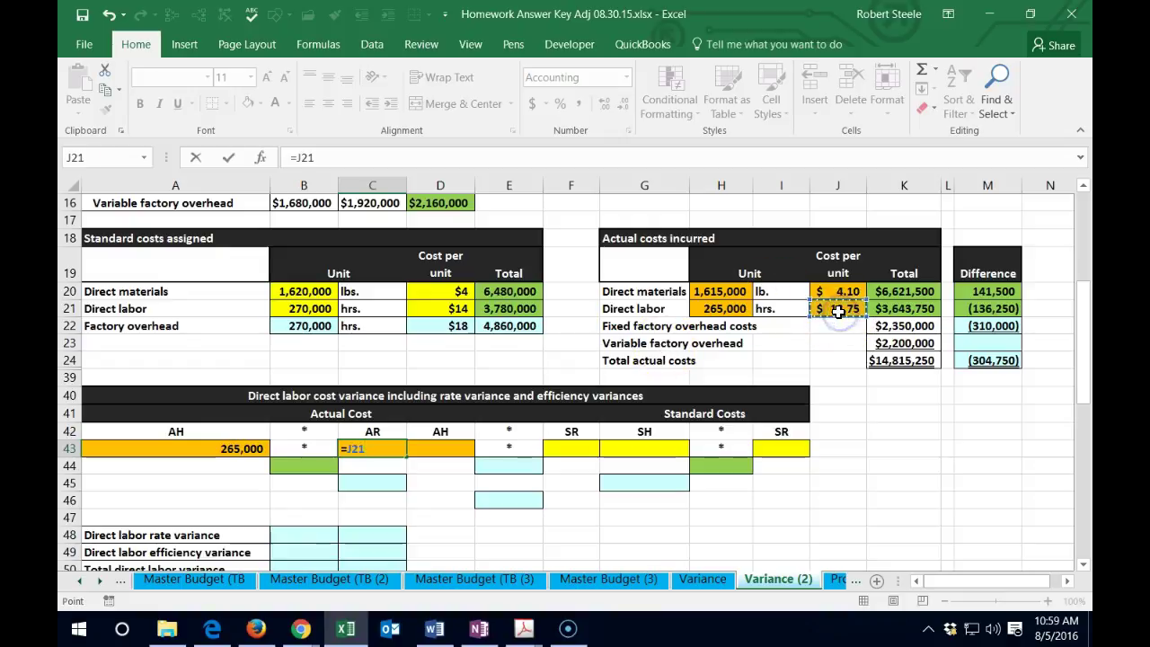
key("Tab")
Calculate the actual labor cost in B44 as A43*C43 and compare it with the direct labor total in K21.
left_click(315, 465)
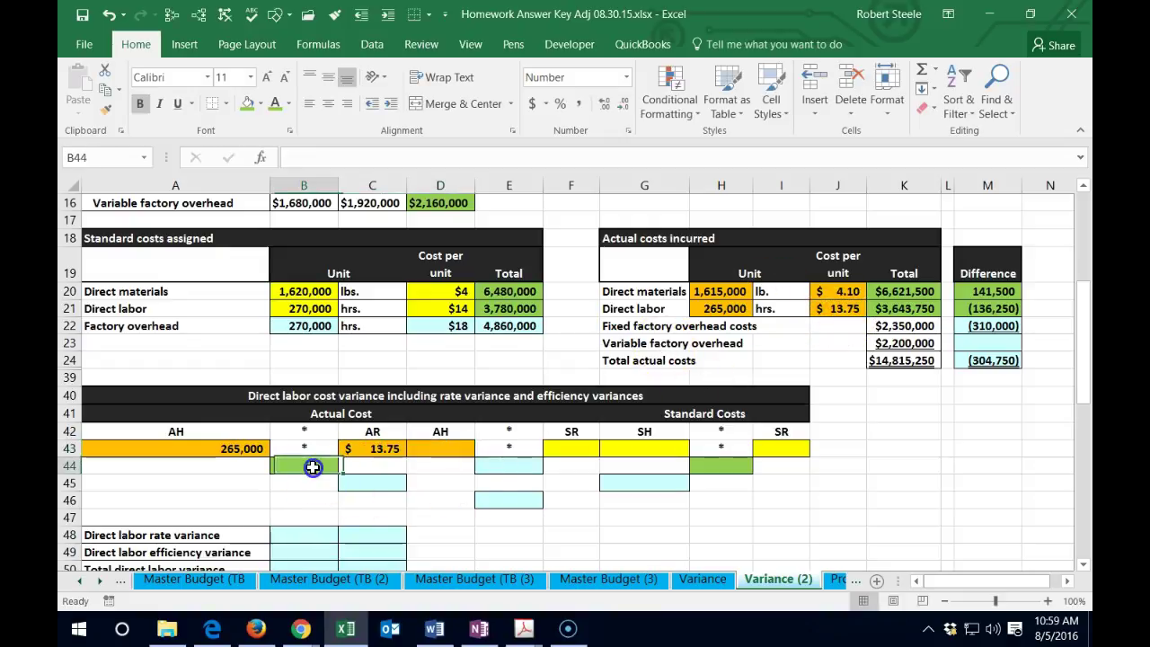
type("=")
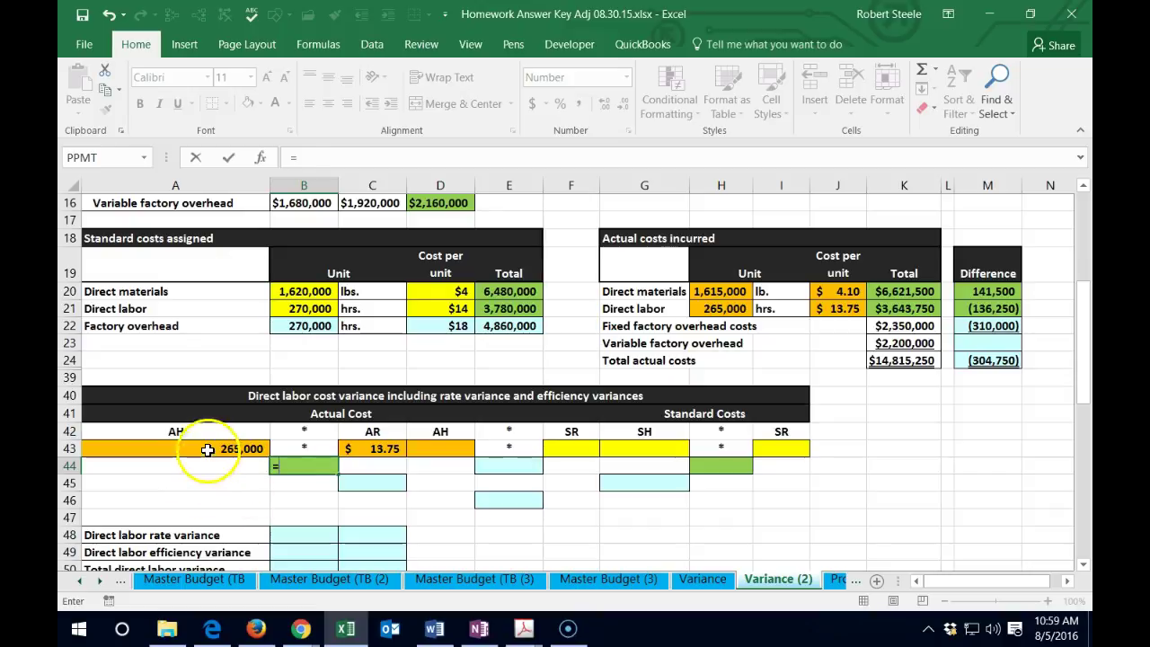
left_click(250, 448)
type("*")
left_click(351, 448)
key("Return")
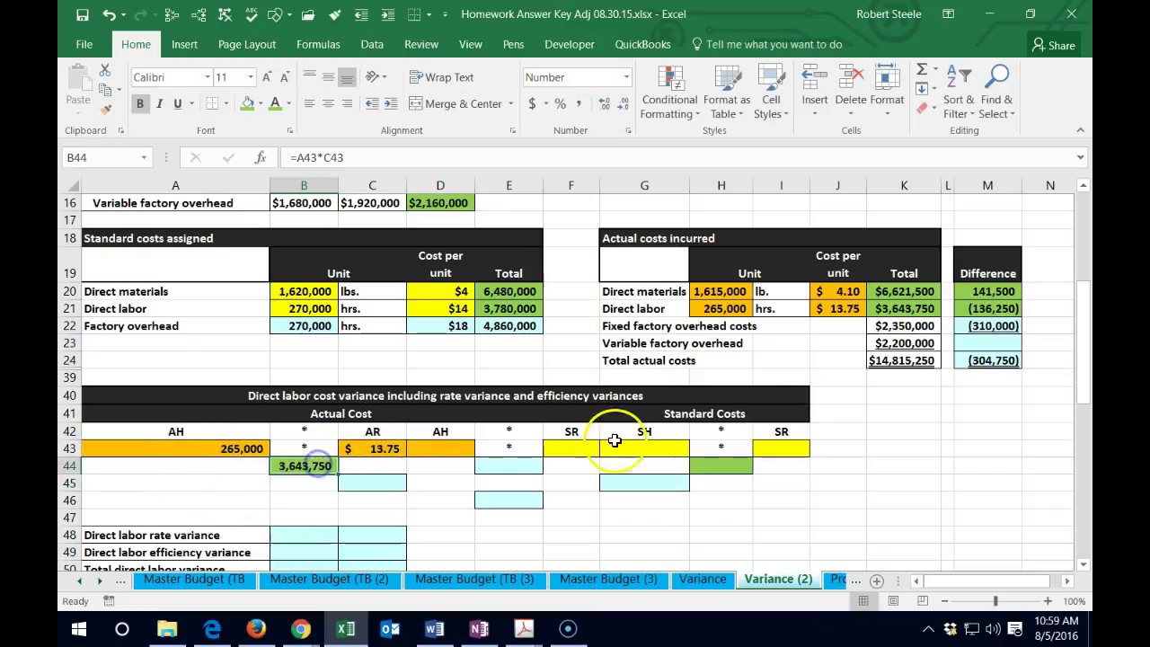
left_click(915, 310)
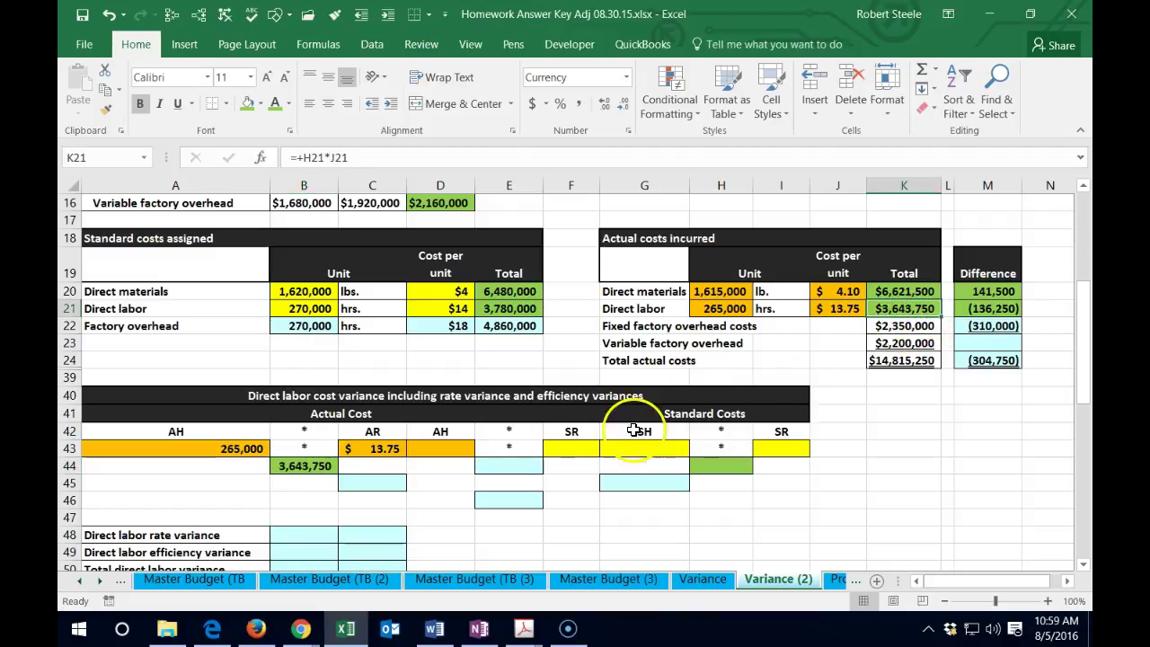
Link the standard hours in G43 to B21 and the standard rate in I43 to D21.
left_click(572, 449)
left_click(667, 448)
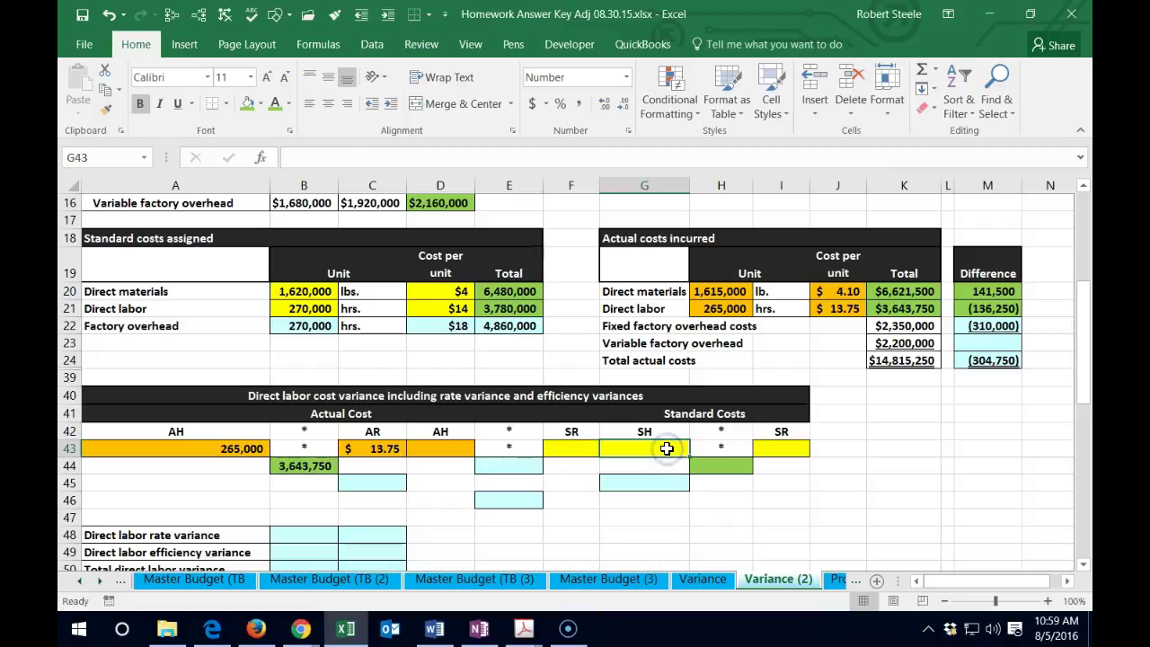
type("=")
left_click(315, 310)
key("Tab")
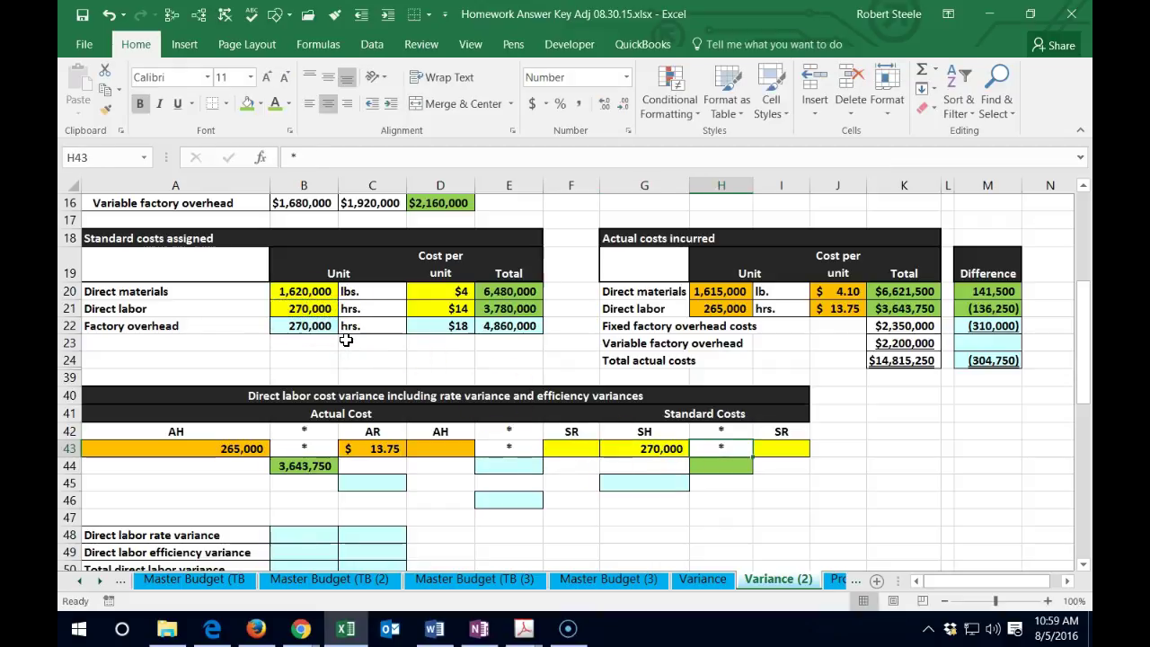
key("Tab")
type("=")
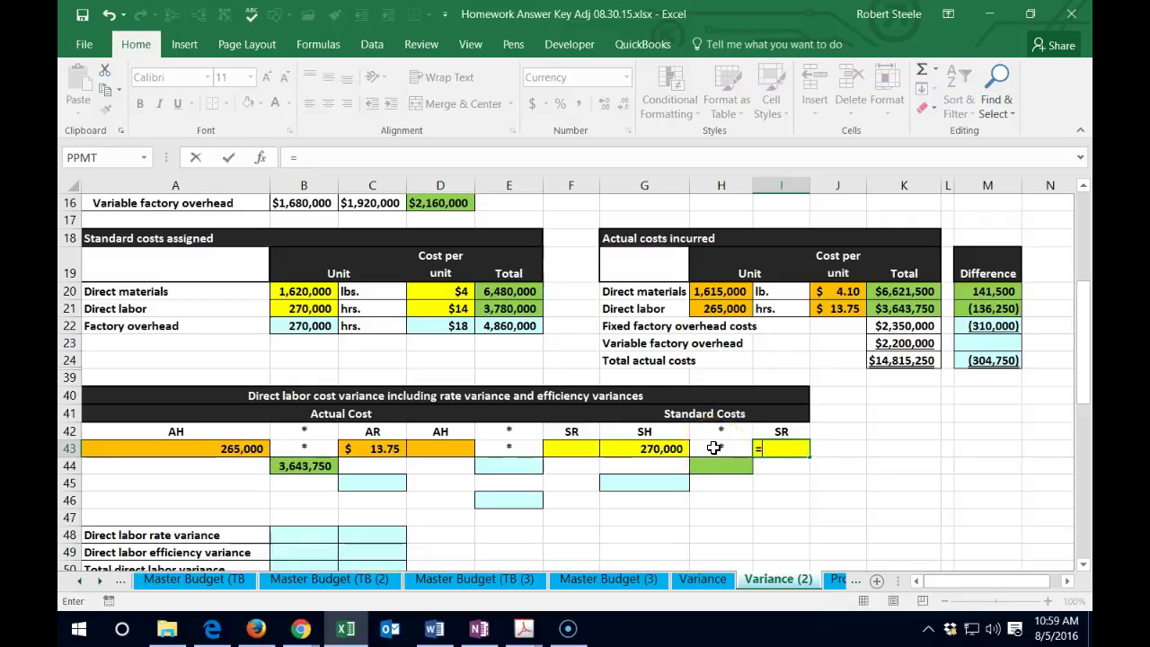
left_click(445, 309)
key("Return")
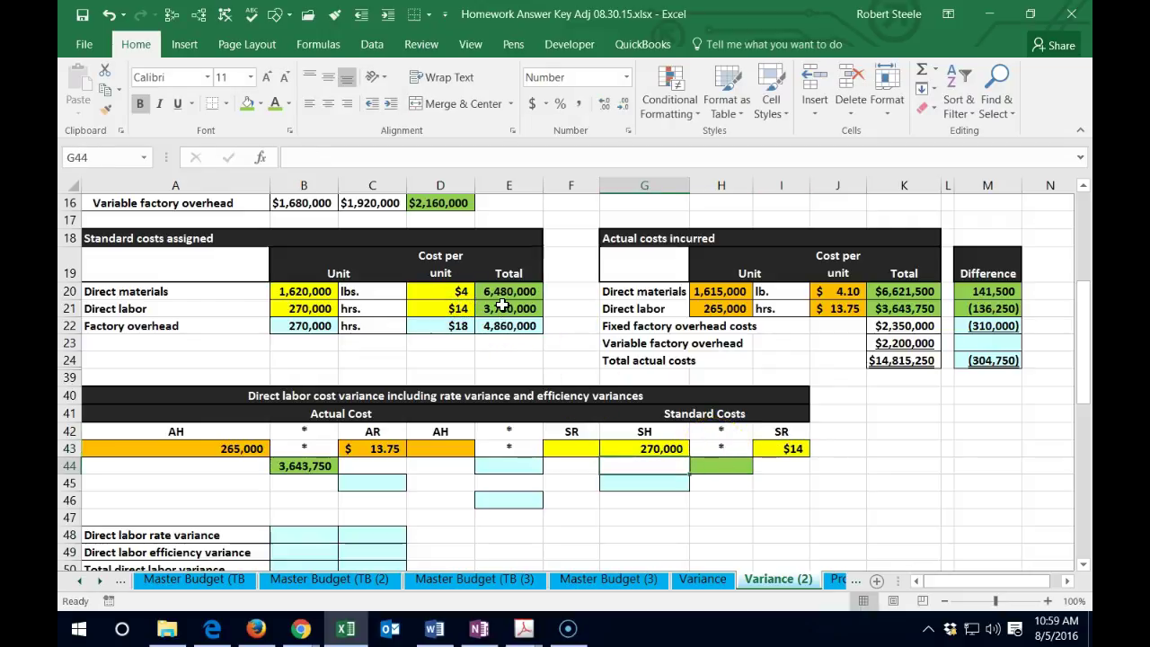
Calculate the standard labor cost in H44 as G43*I43 and compare it with the direct labor total in E21.
type("=")
left_click(660, 447)
type("*")
left_click(782, 445)
key("Return")
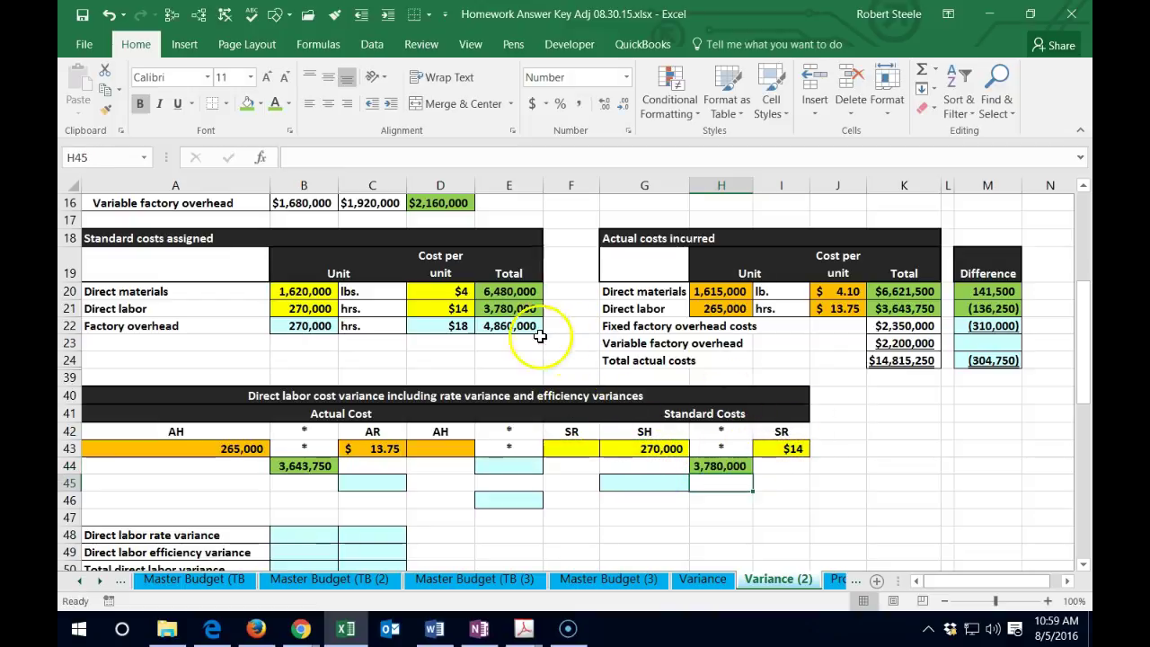
left_click(511, 309)
Enter =B44-H44 in M44 as the total labor difference and compare it with the difference in M21.
left_click(978, 465)
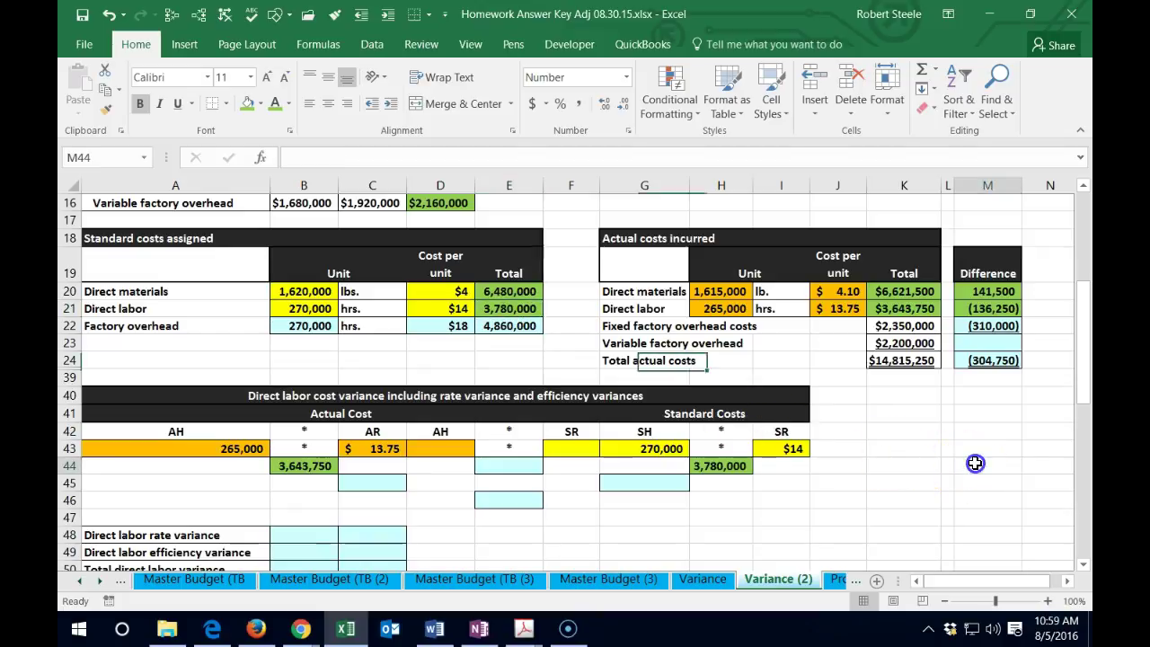
type("=")
key("Left")
key("Left")
key("Left")
key("Left")
key("Left")
key("Left")
key("Left")
key("Left")
key("Left")
key("Left")
key("Left")
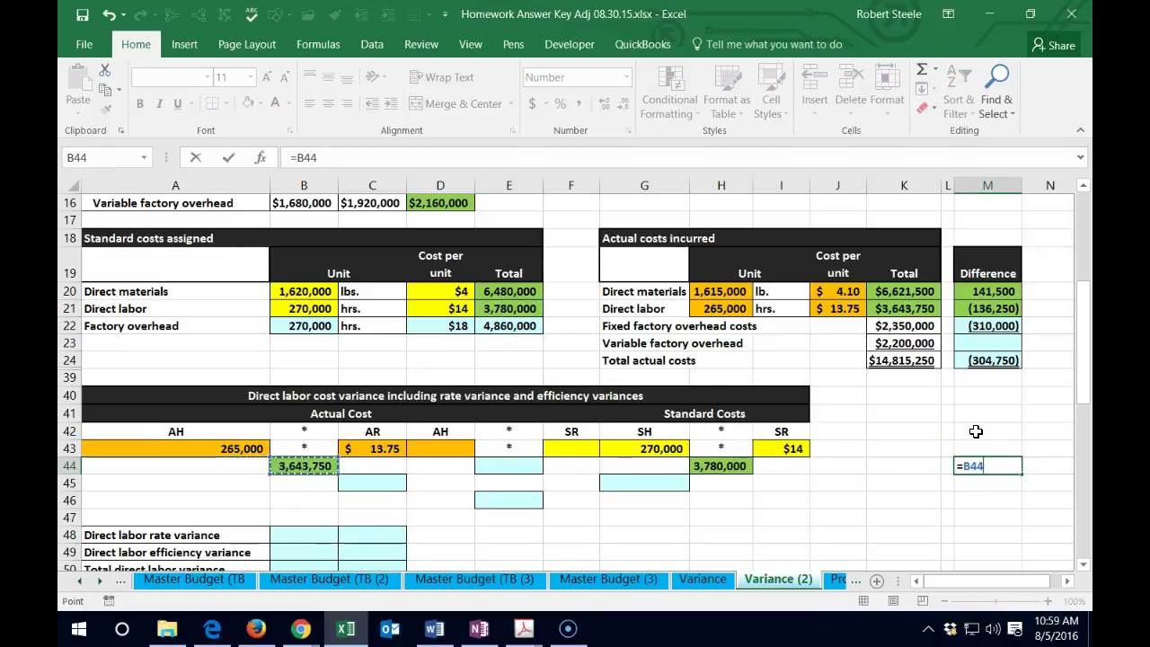
key("Left")
key("Left")
key("Left")
key("Left")
key("Return")
key("Up")
left_click(971, 308)
left_click(988, 465)
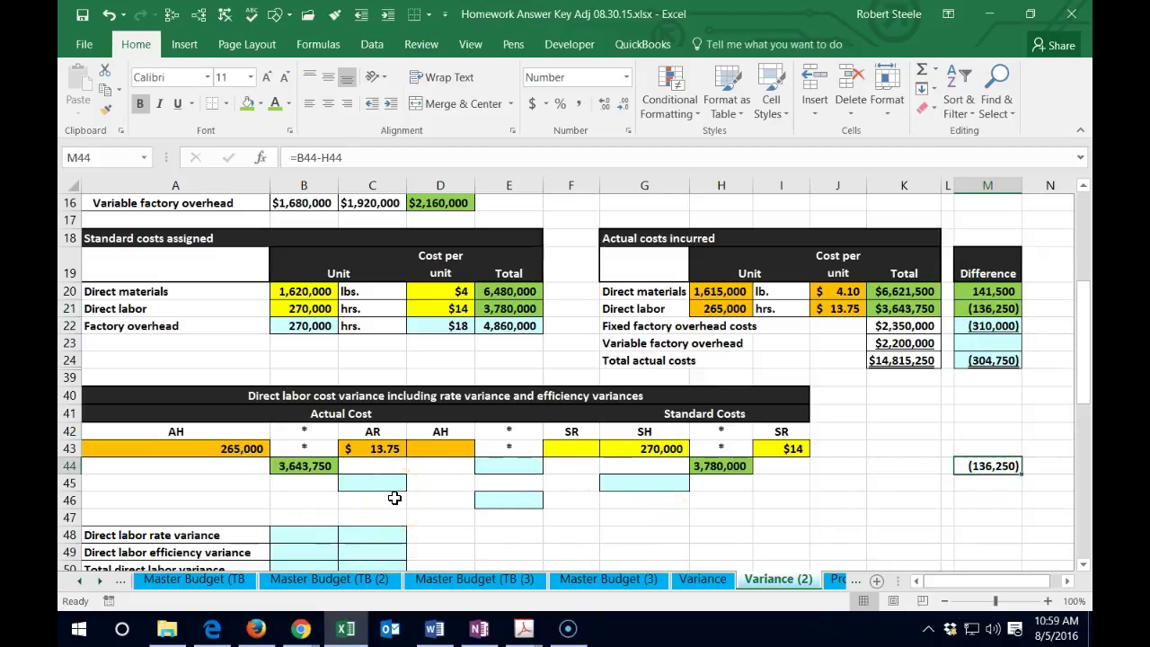
Fill the AH * AR and AH * SR headings in A42:F42 with green.
left_click(252, 431)
left_click_drag(252, 431, 570, 431)
right_click(566, 432)
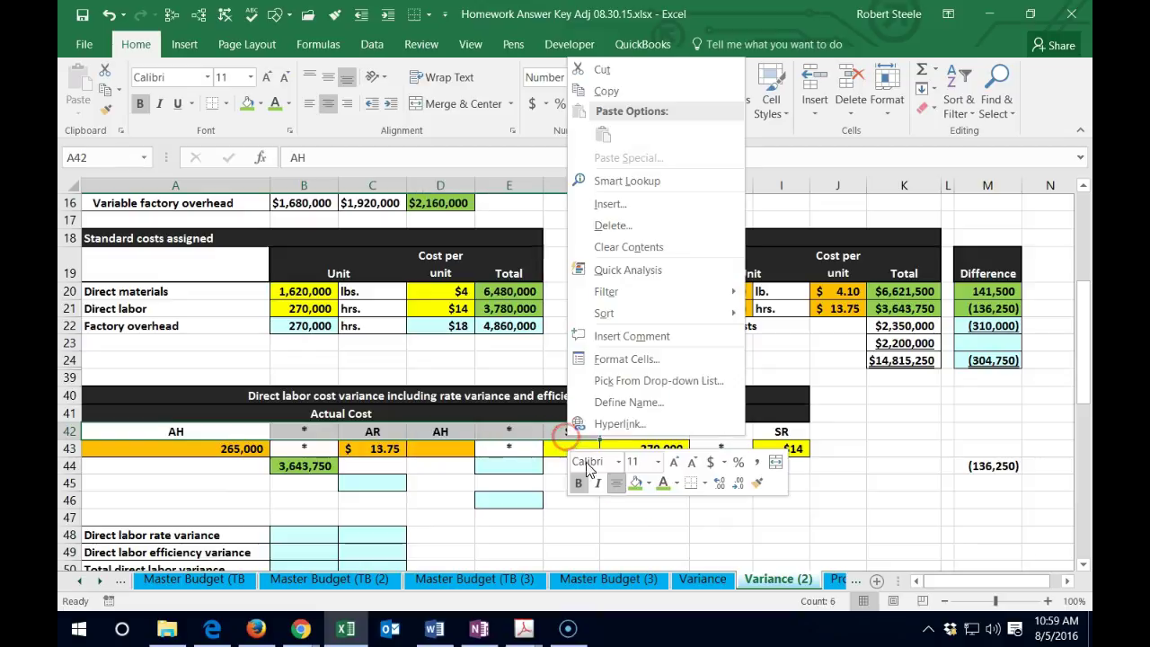
left_click(636, 484)
left_click_drag(220, 432, 559, 433)
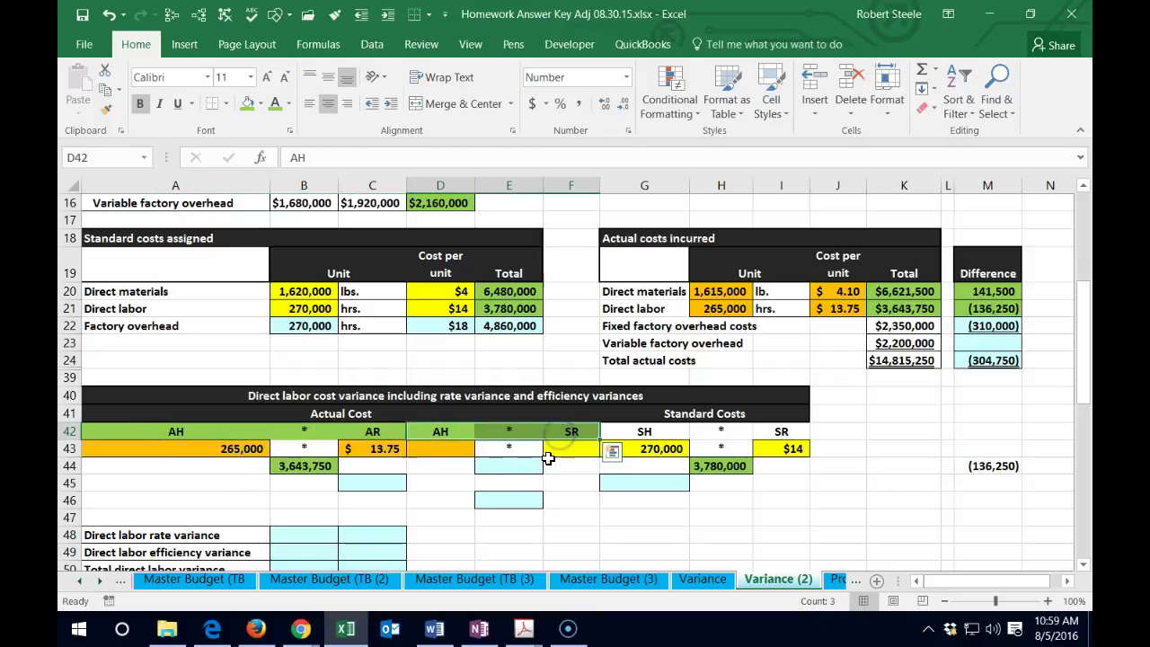
left_click(196, 432)
left_click_drag(196, 433, 377, 433)
left_click_drag(450, 432, 558, 431)
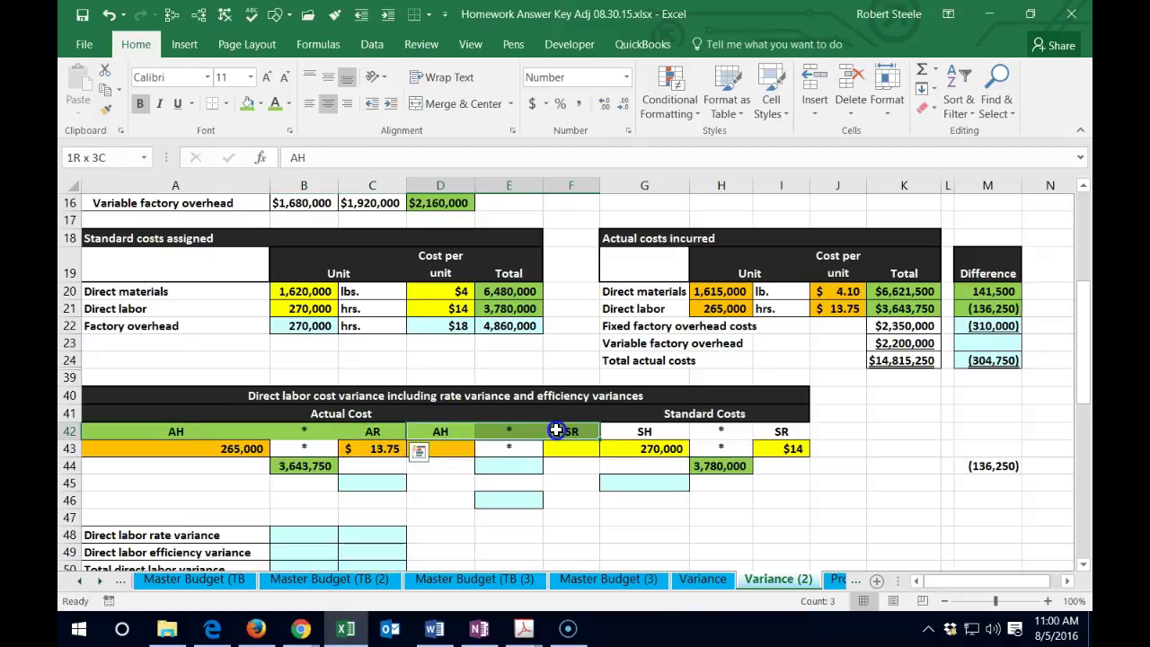
left_click(563, 446)
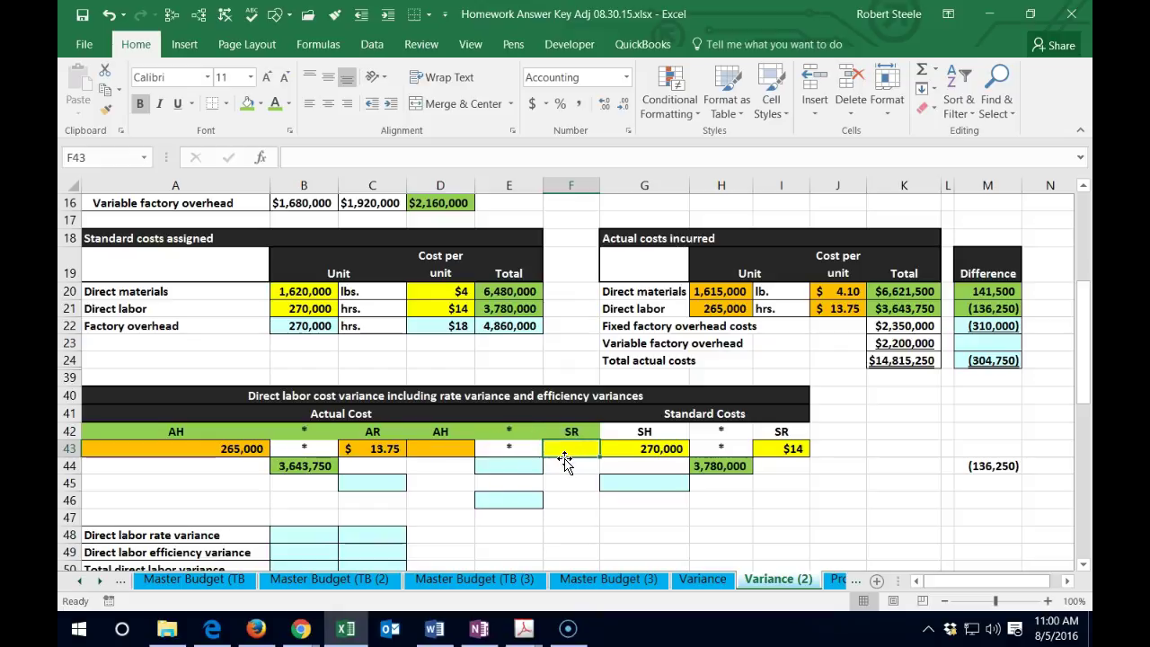
Link the actual hours in D43 to H21 and the standard rate in F43 to D21.
left_click(430, 449)
type("=")
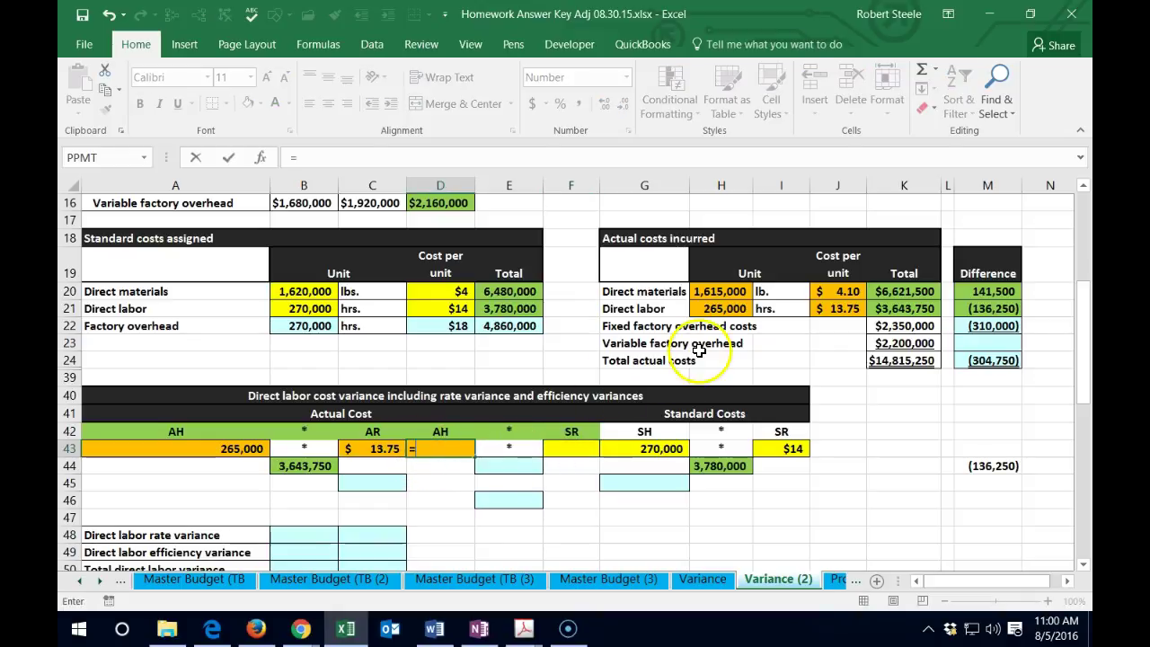
left_click(716, 309)
key("Tab")
key("Tab")
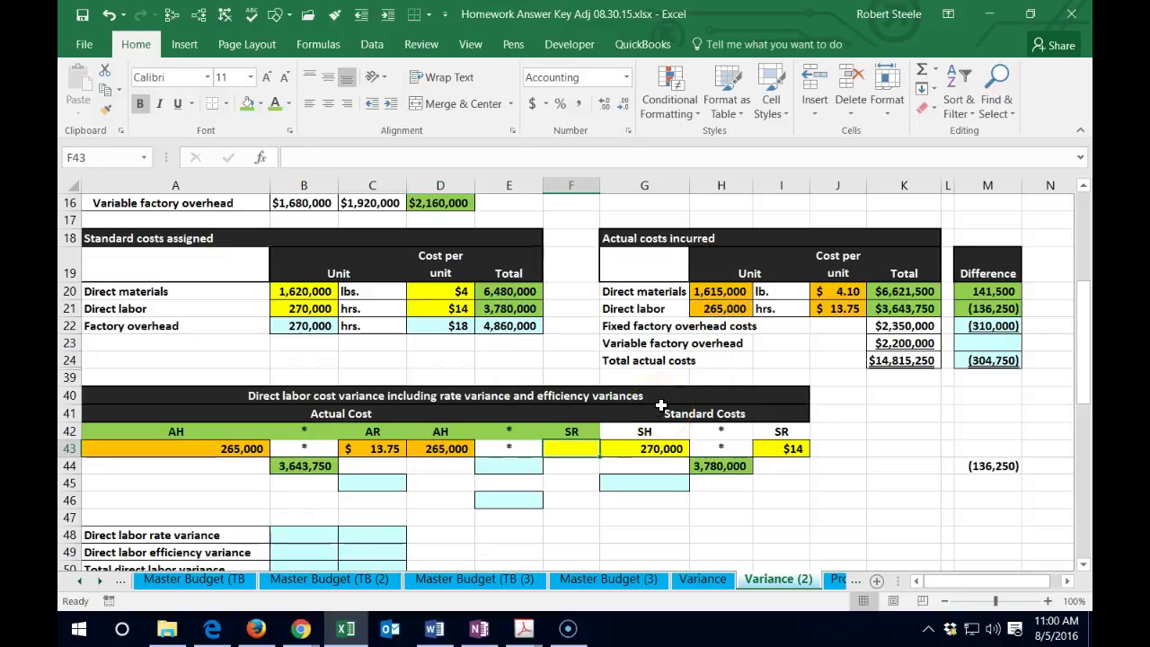
type("=")
left_click(454, 310)
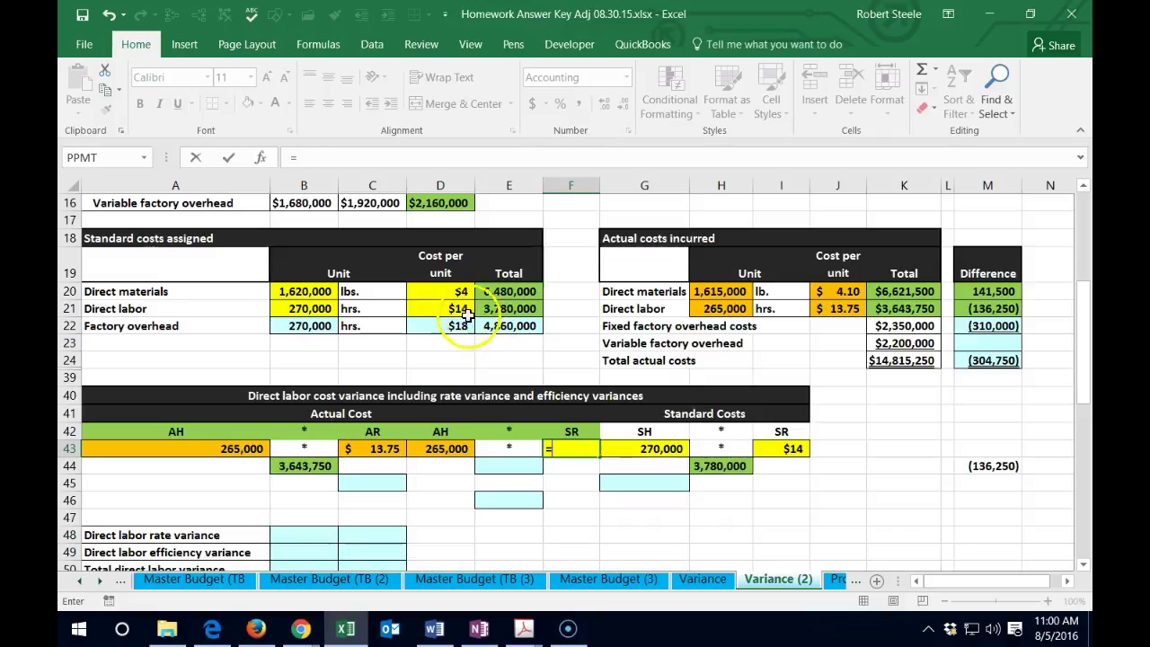
key("Return")
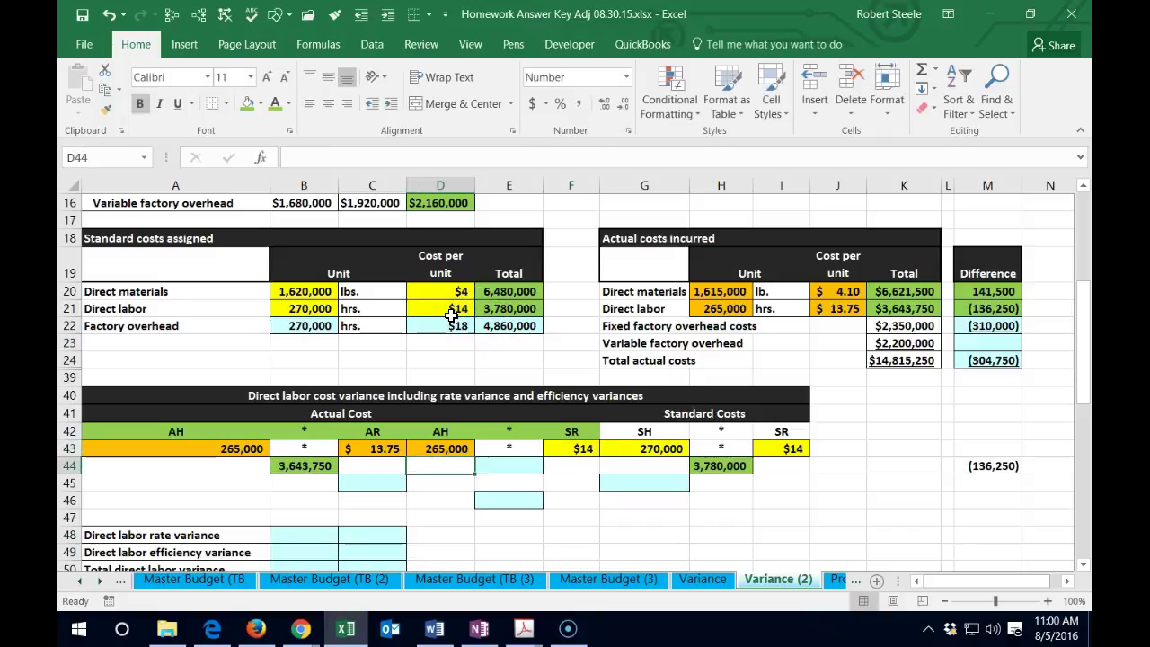
key("Tab")
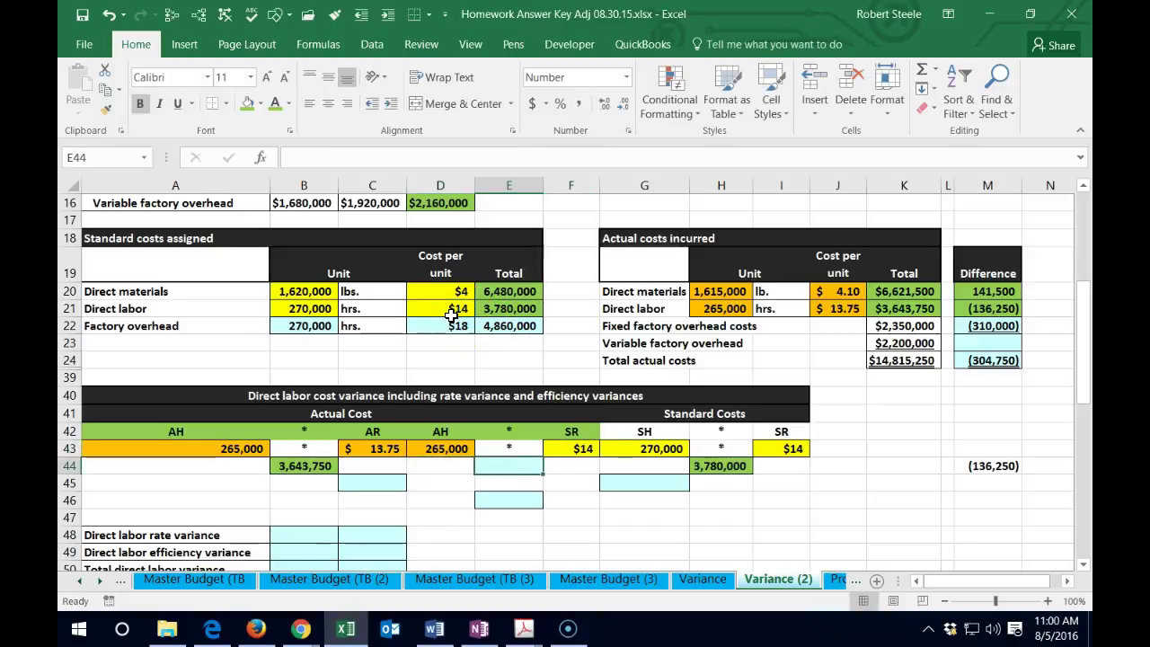
left_click(382, 449)
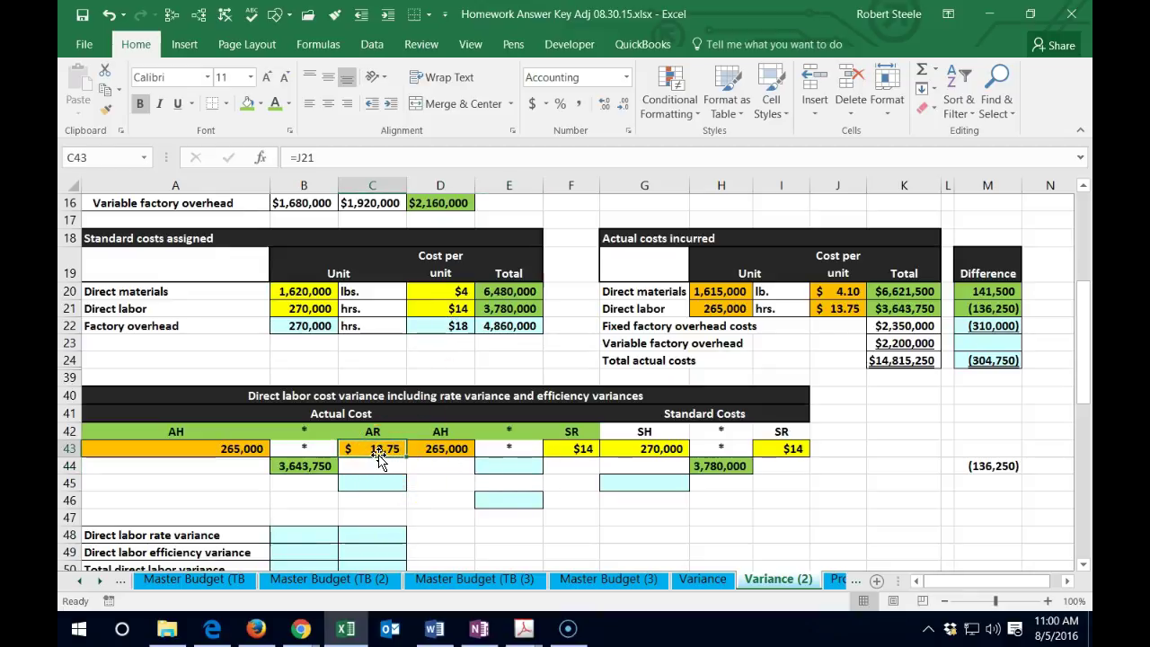
left_click(569, 451)
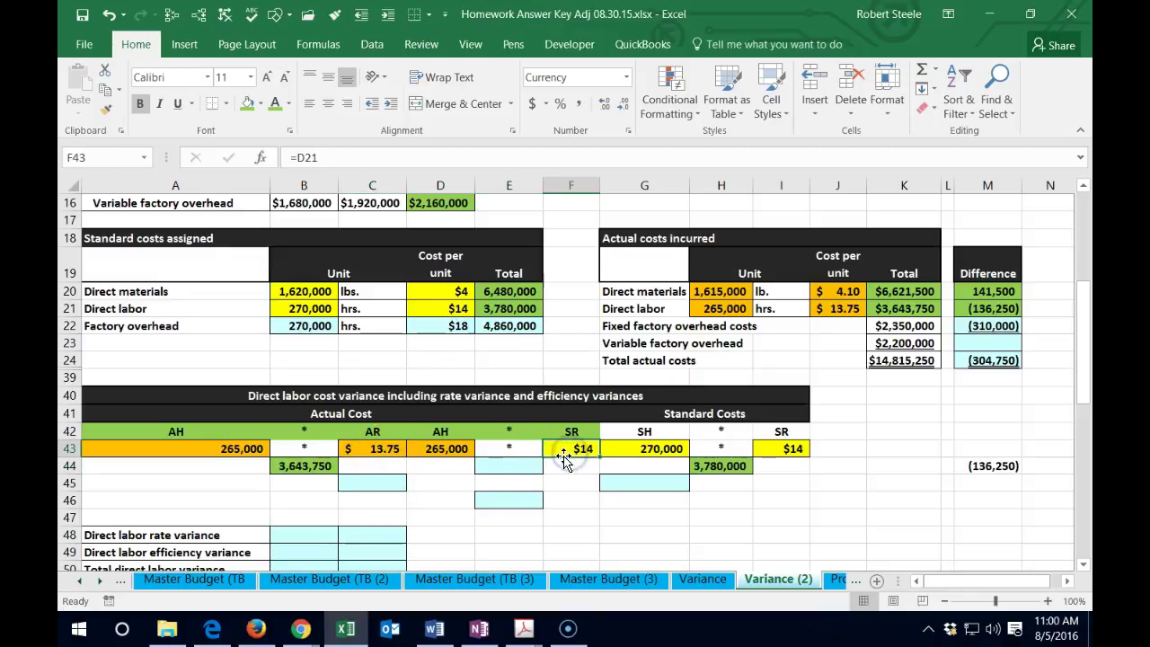
Calculate actual hours at the standard rate in E44 as D43*F43.
left_click(526, 466)
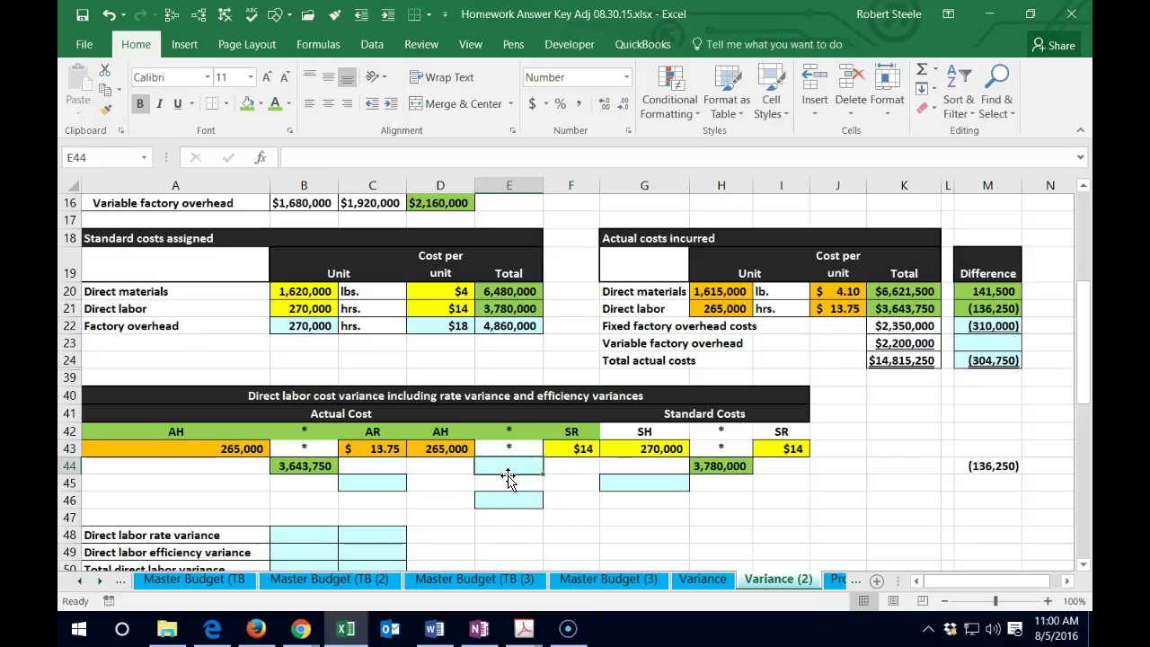
type("=")
left_click(441, 449)
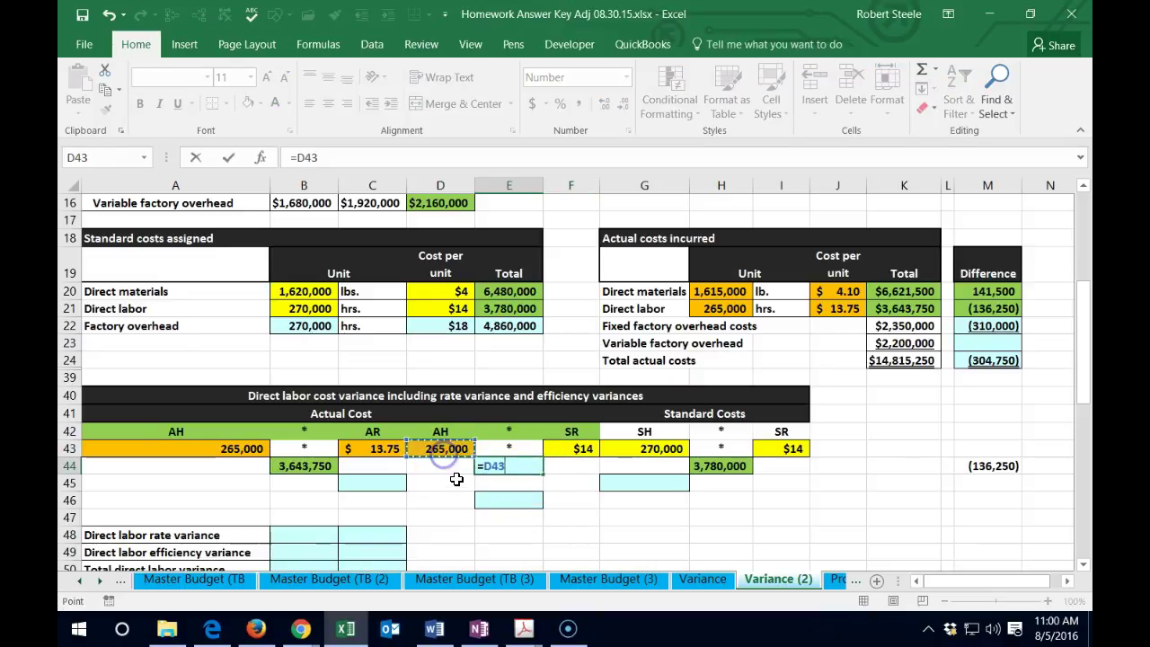
type("*")
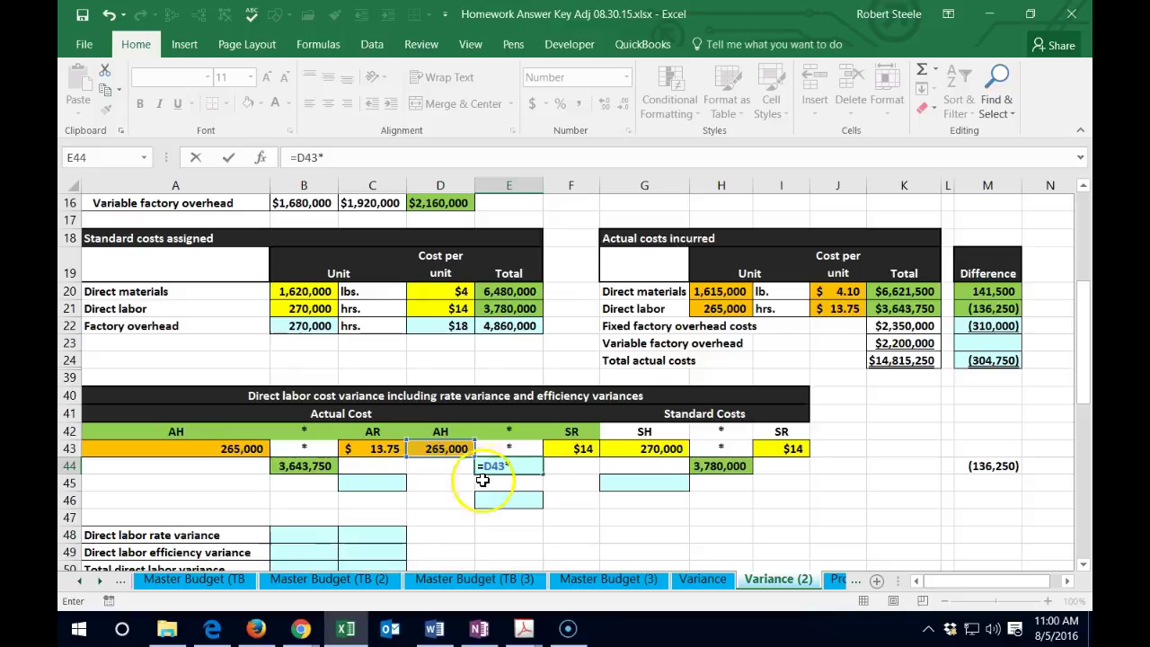
left_click(562, 449)
key("Return")
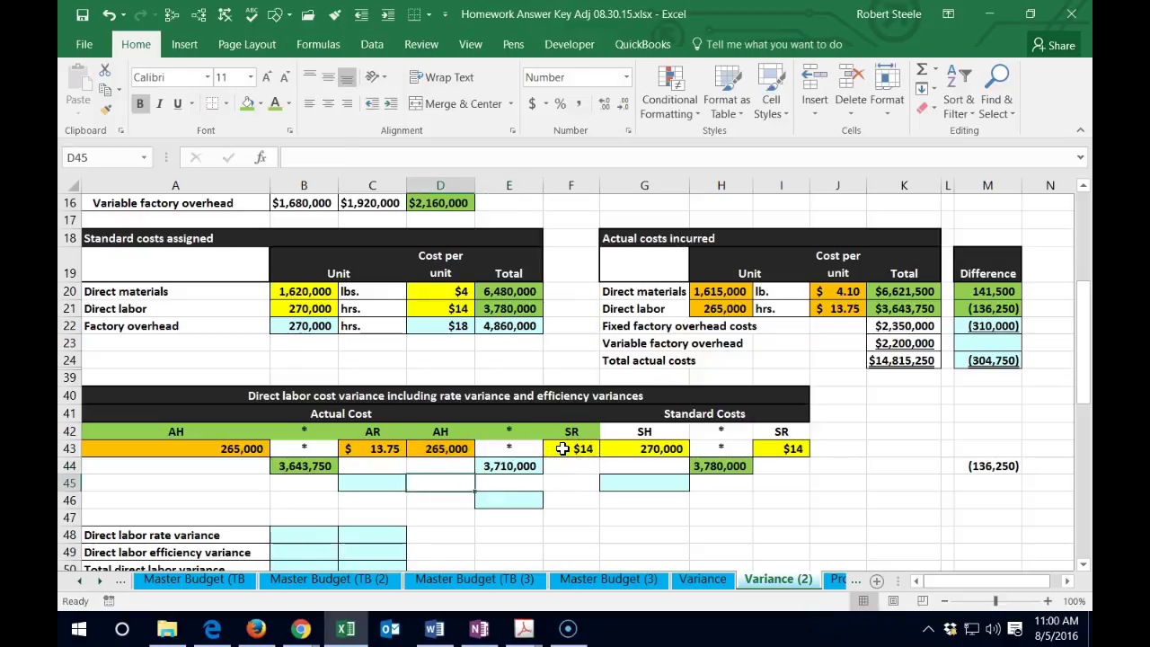
Enter =E44-B44 in C45 as the direct labor rate variance.
key("Left")
key("Up")
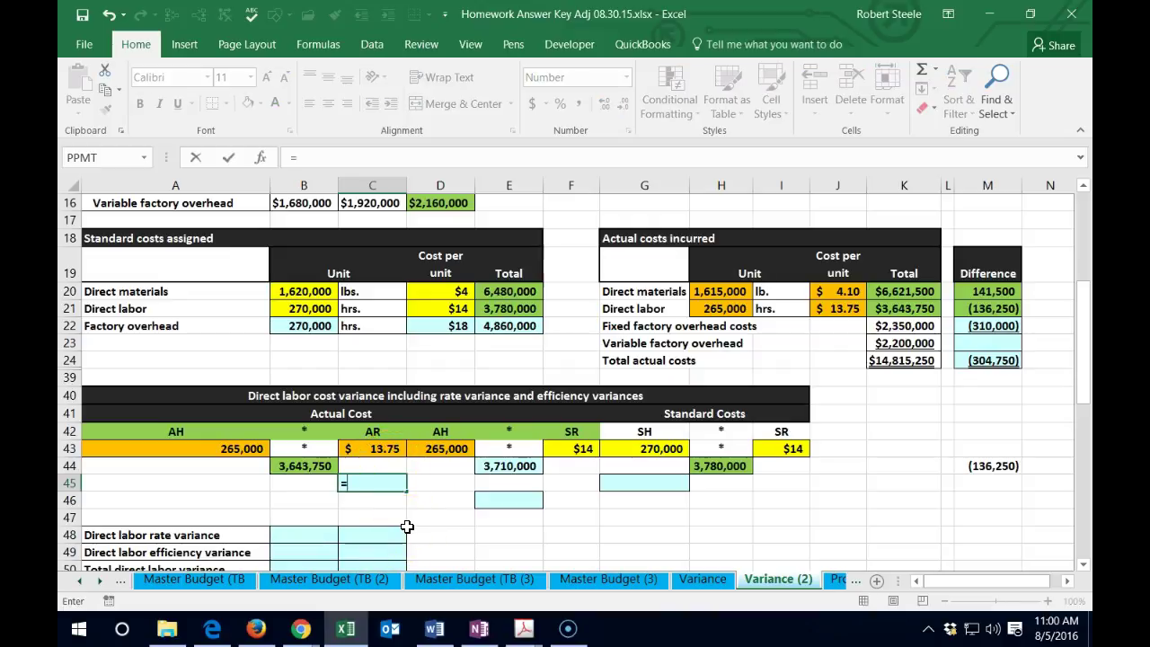
type("=")
left_click(524, 467)
type("-")
left_click(305, 465)
key("Return")
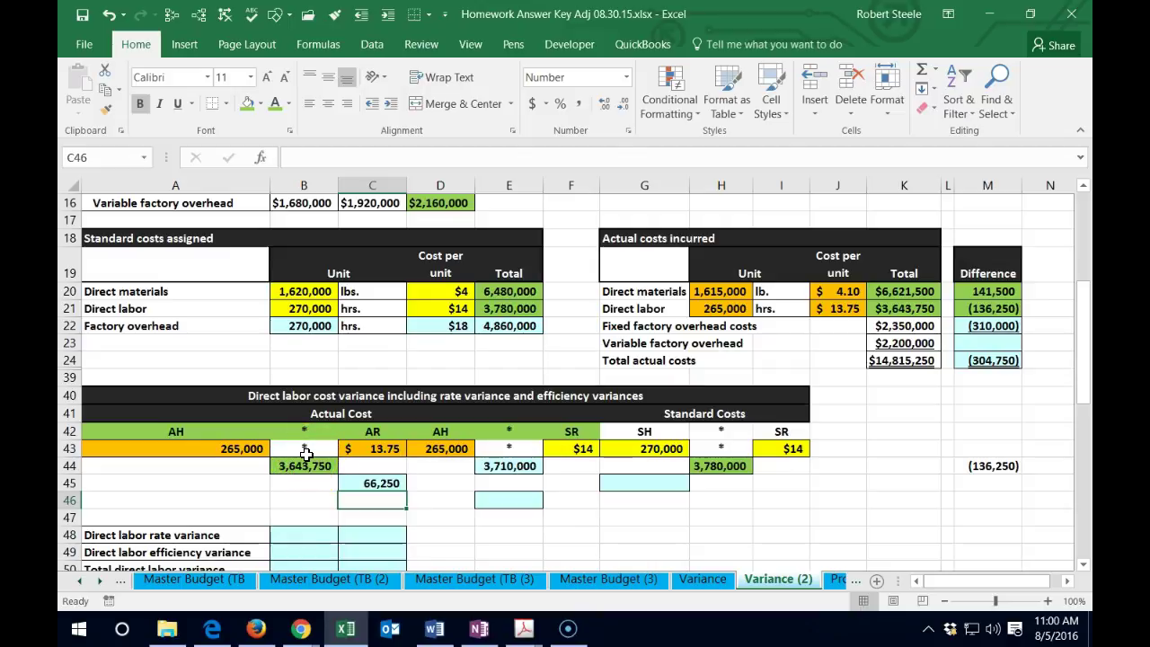
Remove the green fill from the AH * AR and AH * SR headings in A42:F42.
left_click(562, 450)
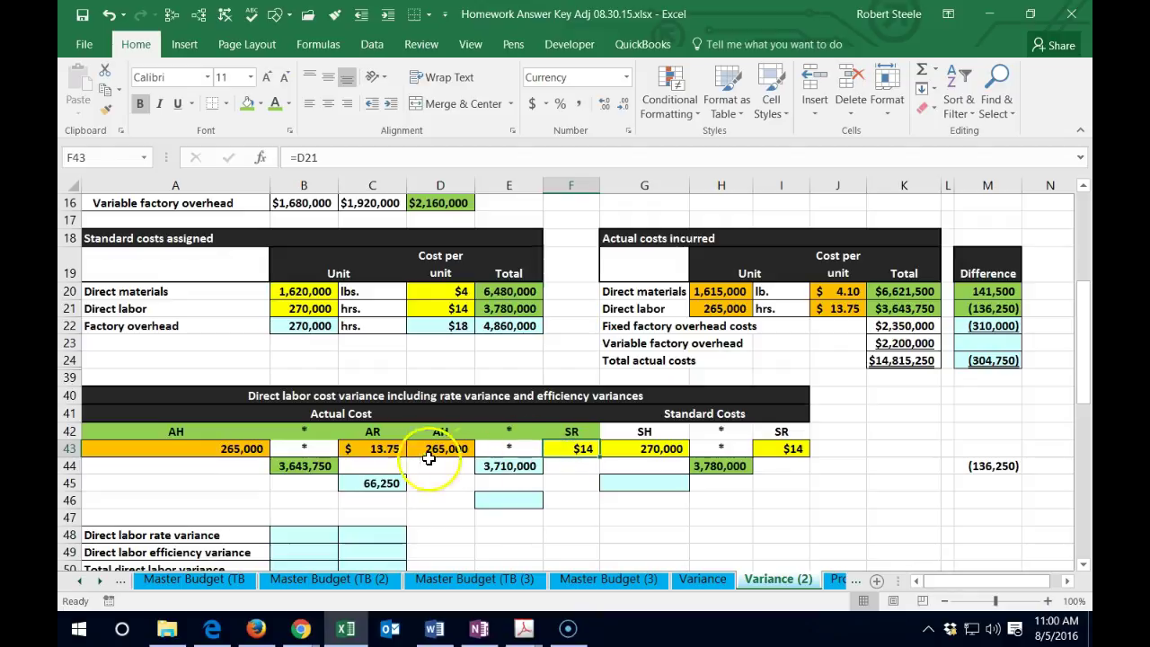
left_click(377, 448)
left_click_drag(180, 430, 570, 432)
right_click(575, 432)
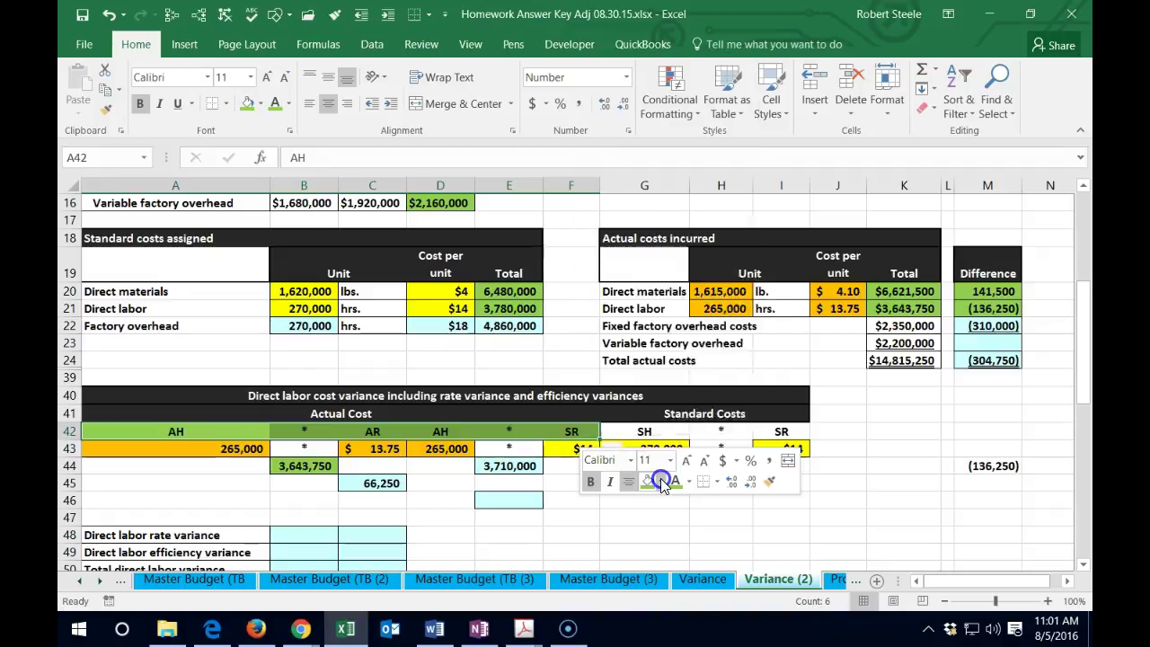
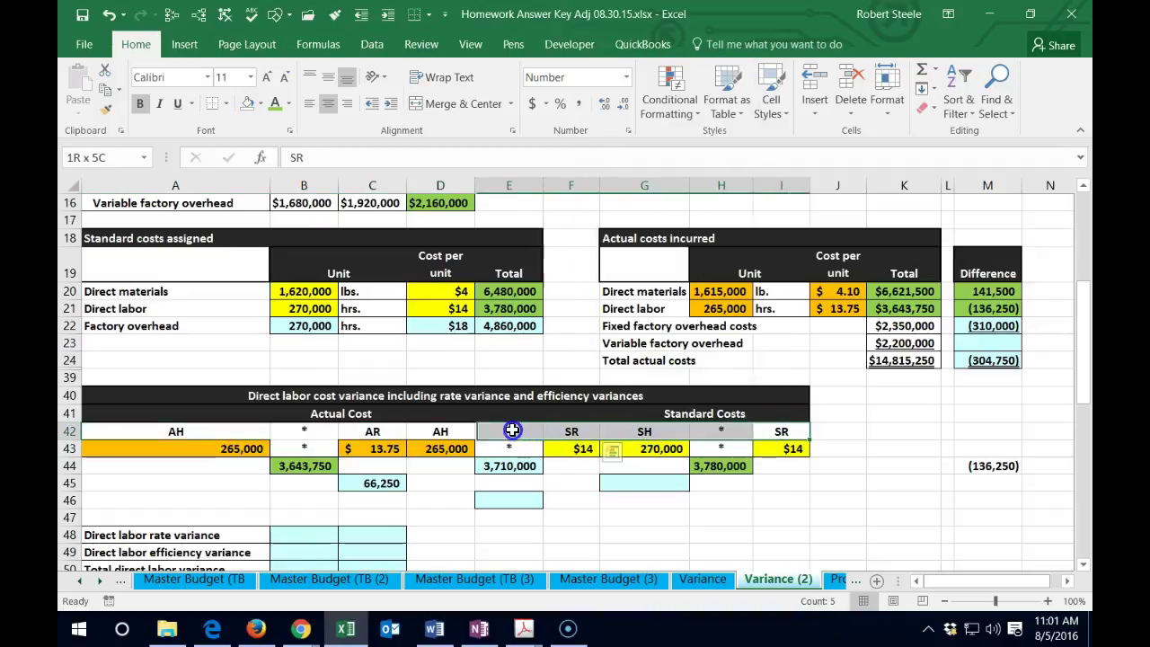
right_click(452, 431)
left_click(547, 474)
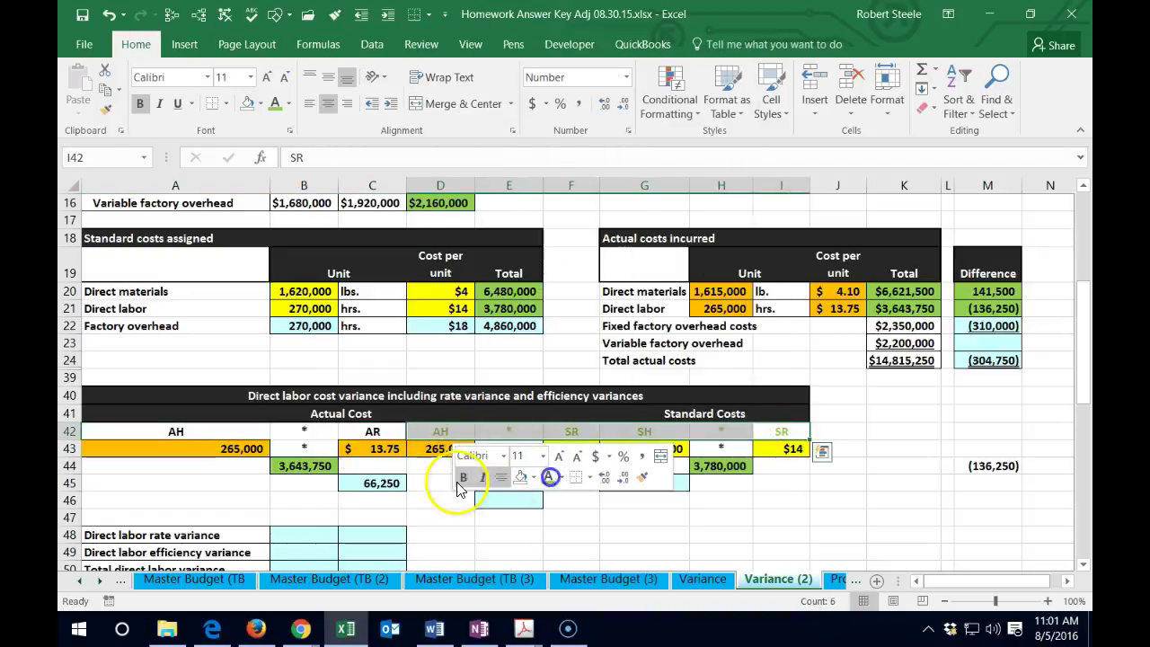
left_click(385, 482)
left_click(108, 18)
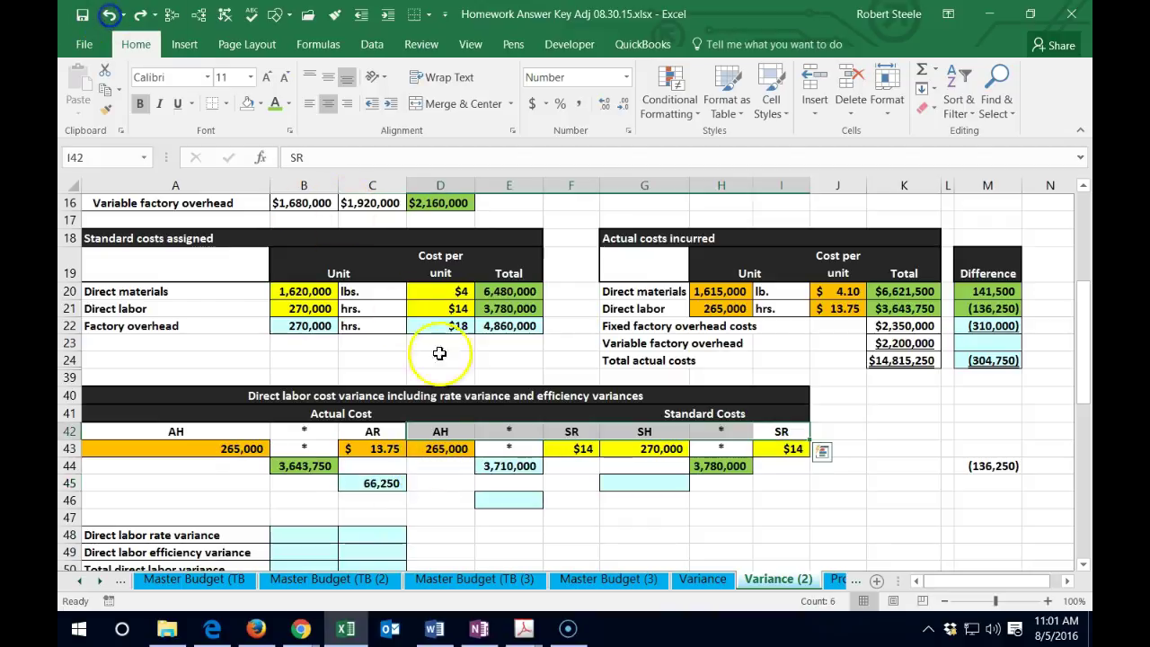
Fill the AH * SR and SH * SR headings in D42:I42 with green.
right_click(475, 431)
left_click(558, 477)
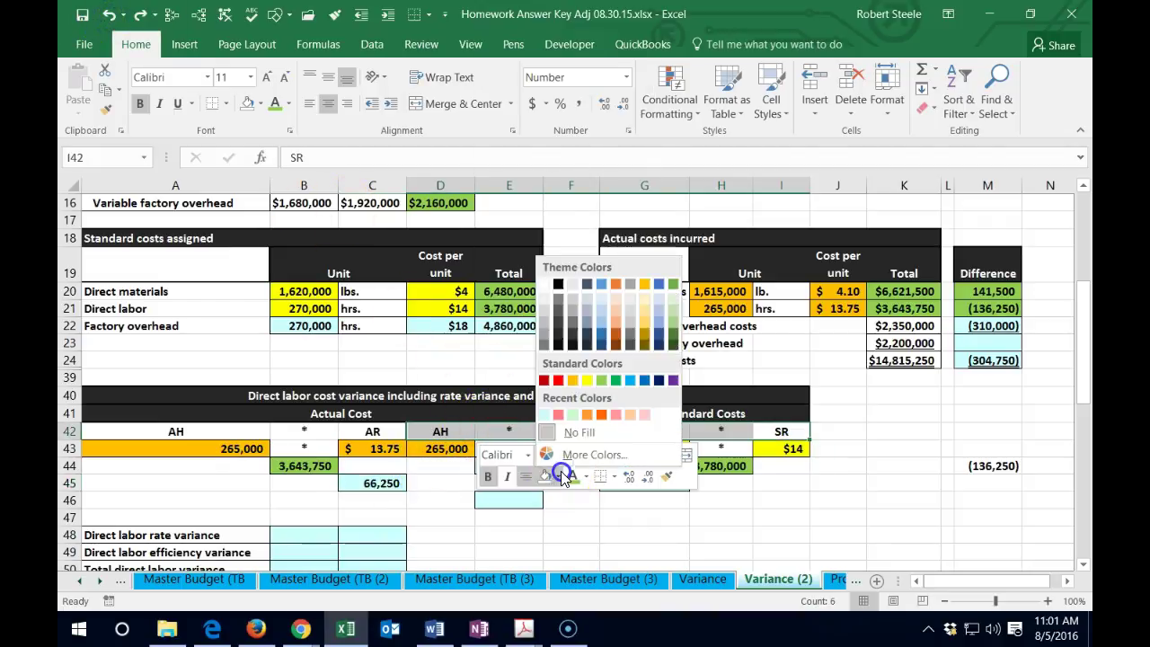
left_click(607, 382)
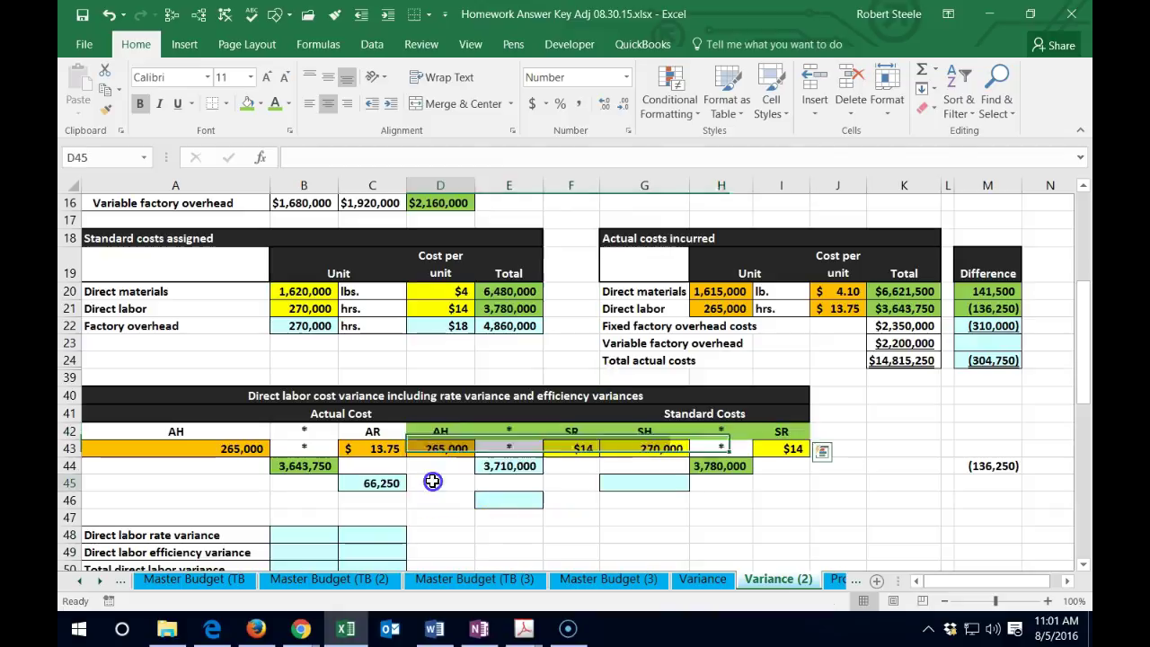
Compare the AH * SR headings with the SH * SR headings, and the actual hours in D43 with the standard hours in G43.
left_click_drag(440, 430, 549, 433)
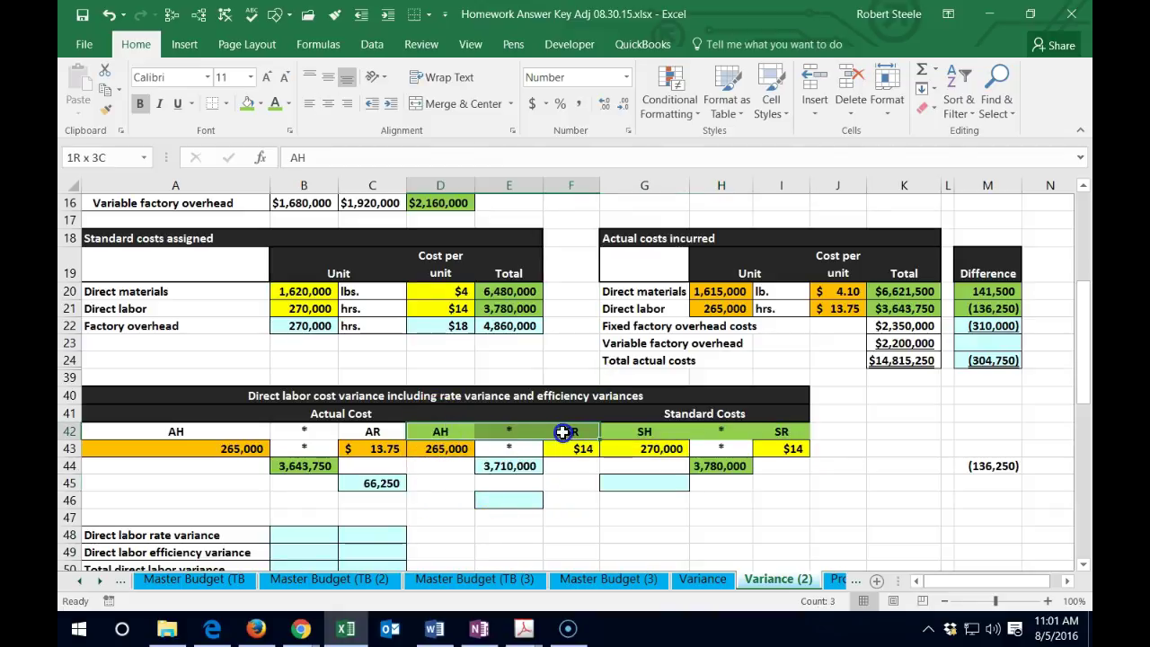
left_click(646, 433)
left_click_drag(646, 433, 778, 433)
left_click(449, 435)
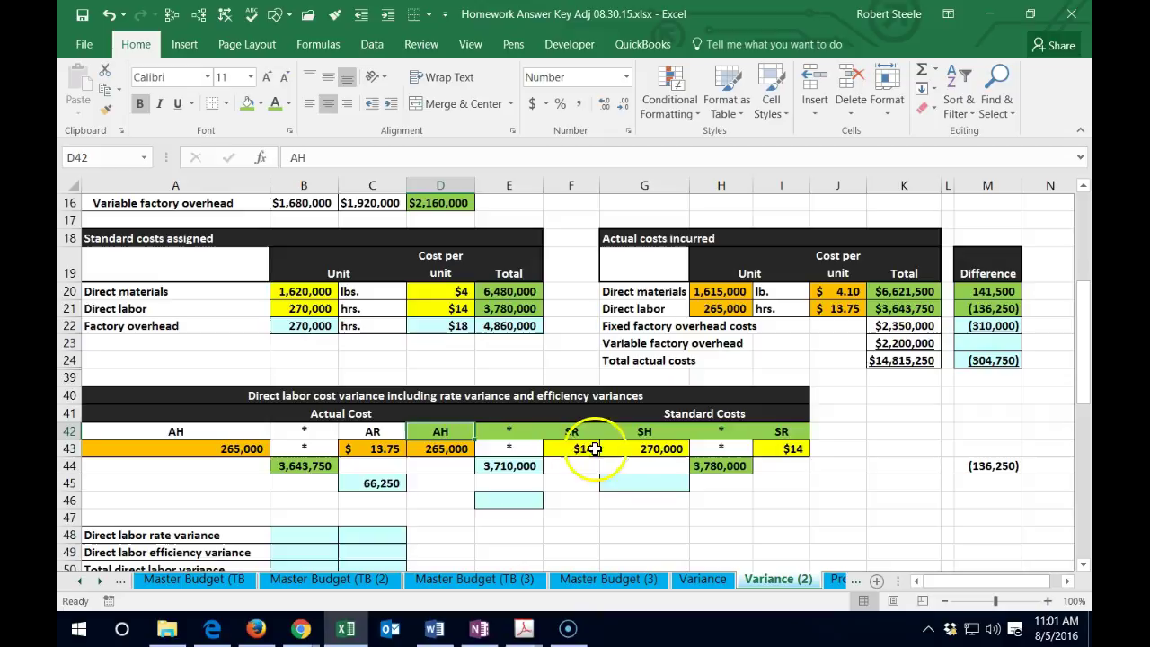
left_click(441, 431)
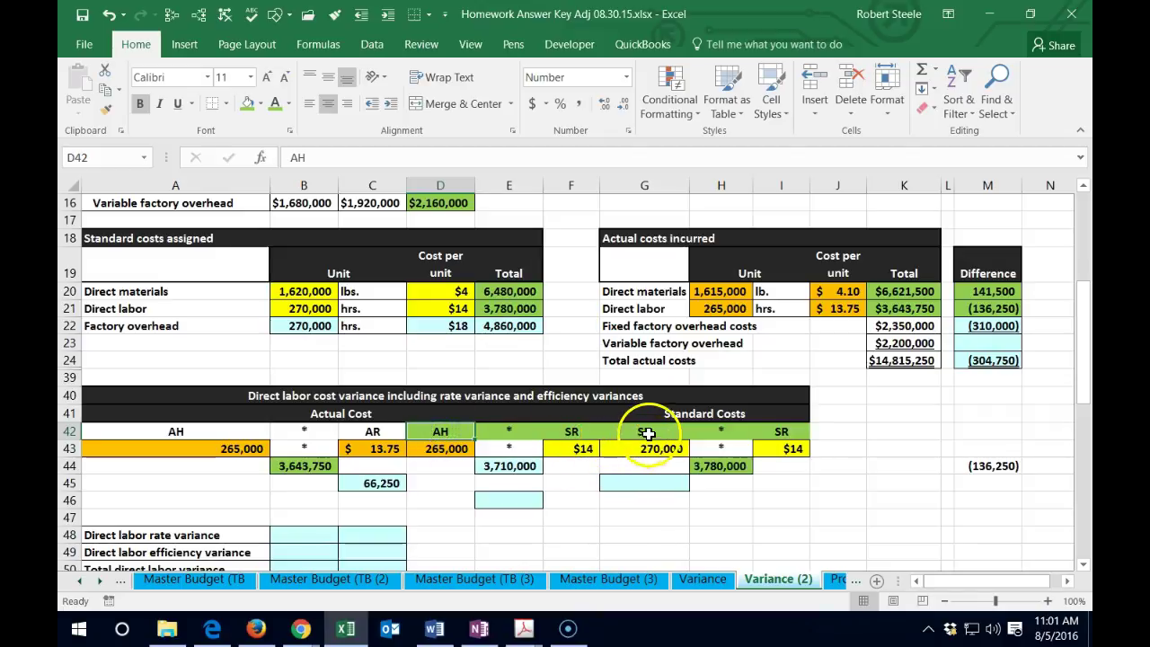
left_click(648, 432)
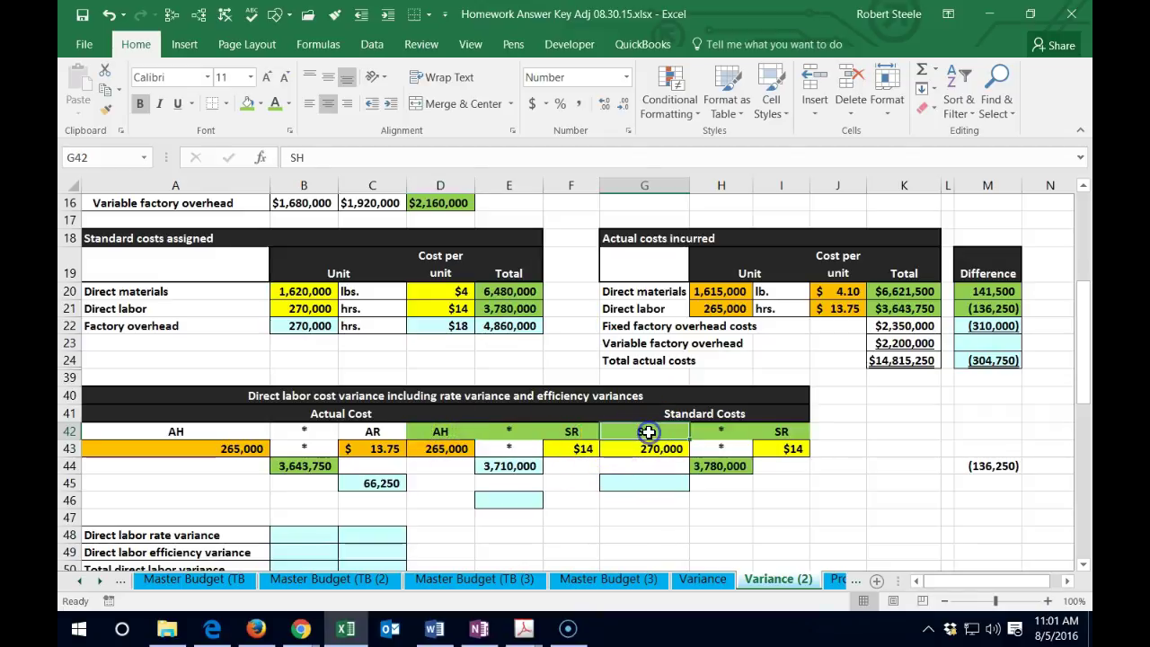
left_click(638, 484)
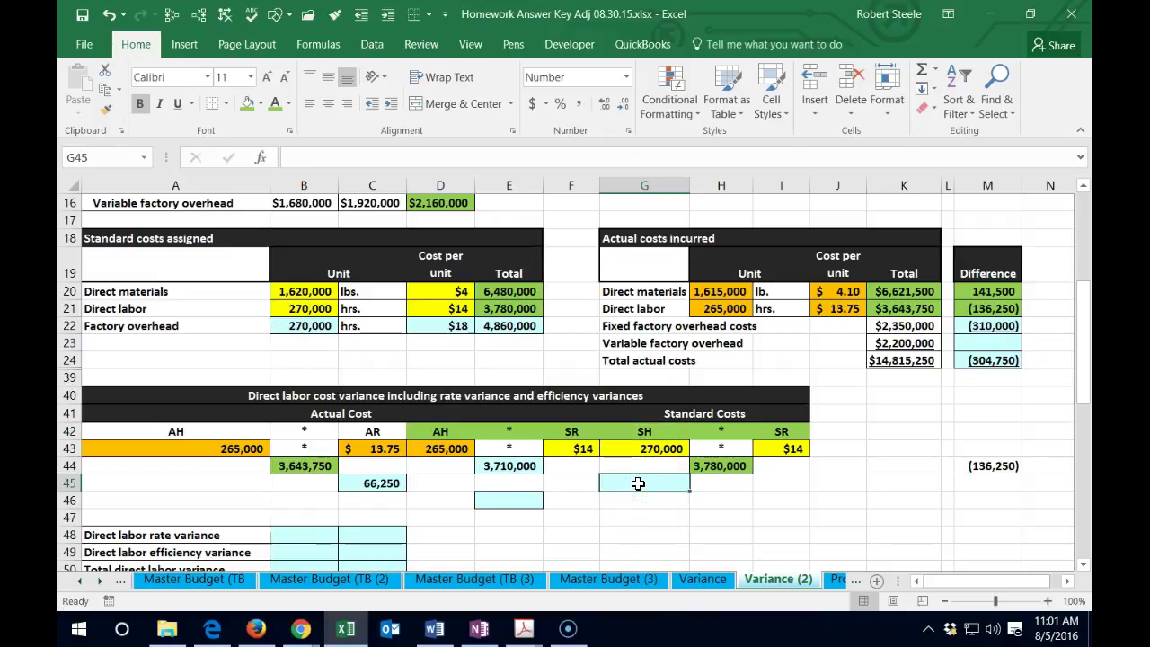
left_click(655, 447)
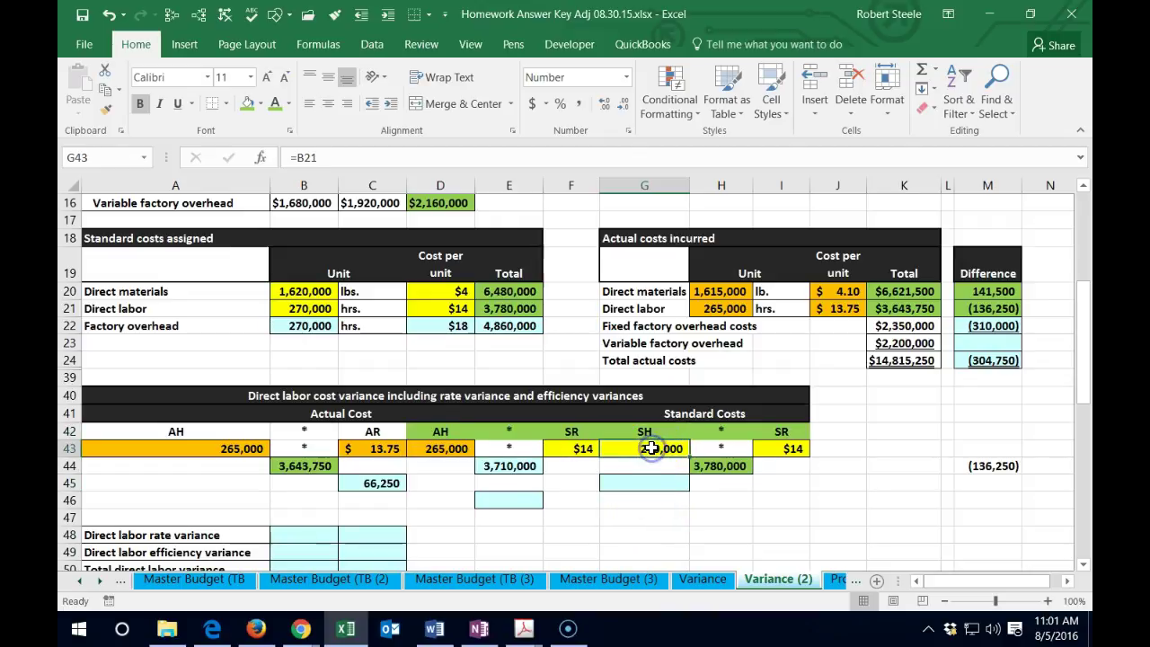
left_click(458, 447)
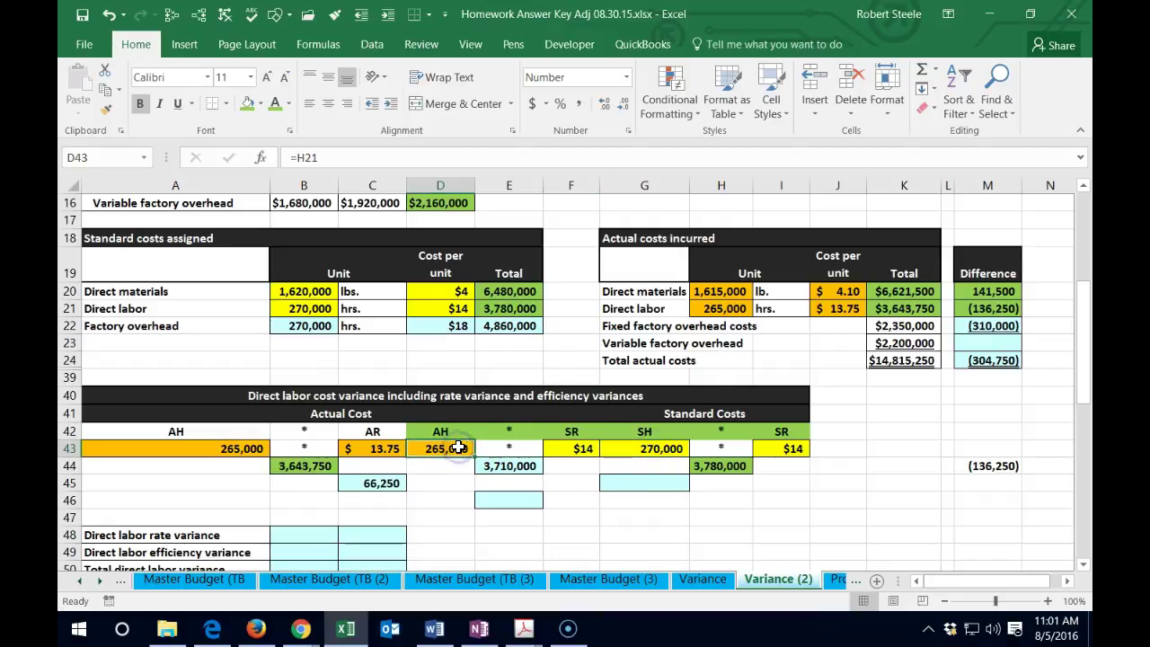
left_click(464, 456)
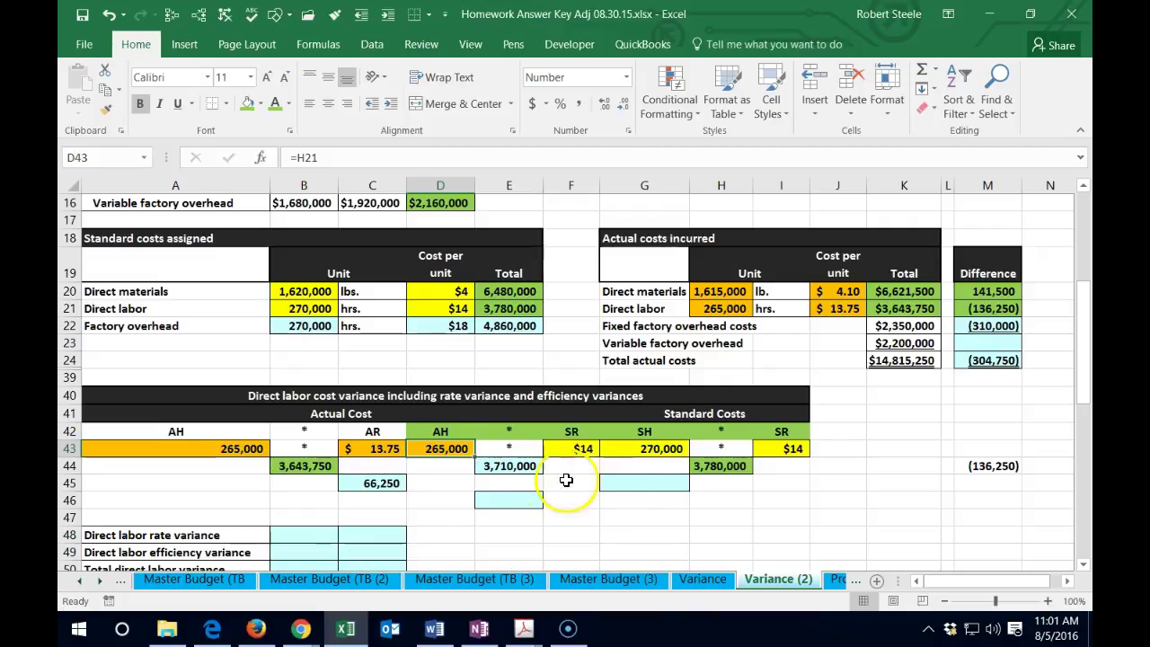
Enter =H44-E44 in G45 as the direct labor efficiency variance.
left_click(636, 487)
type("=")
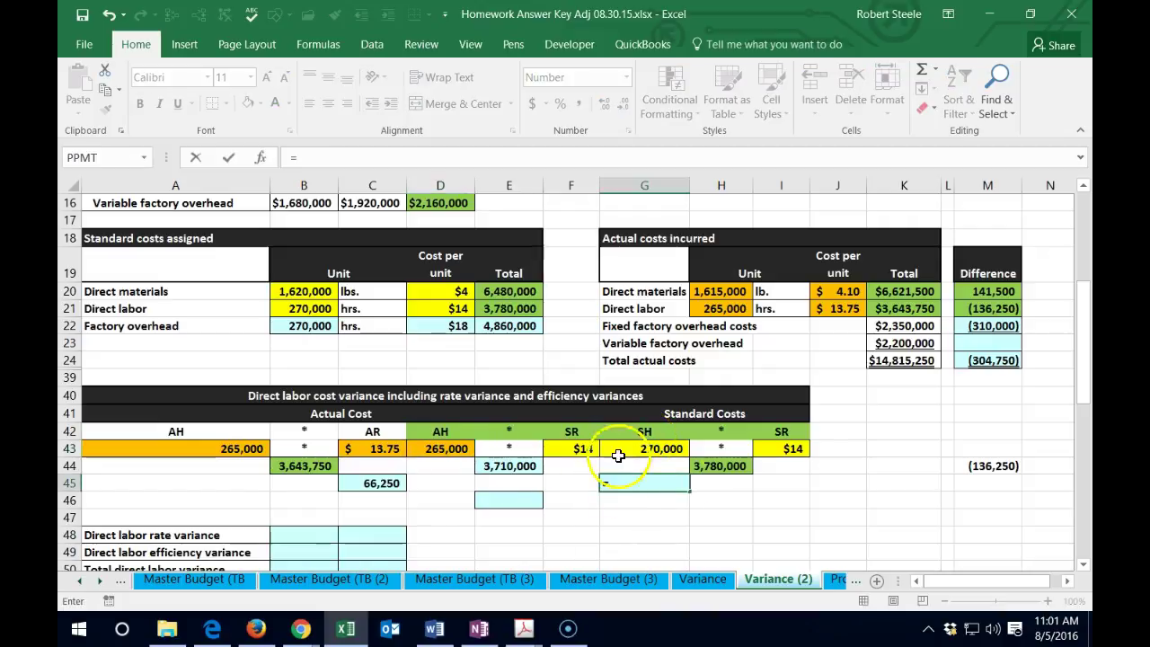
left_click(719, 463)
type("-")
left_click(502, 464)
key("Return")
left_click(559, 526)
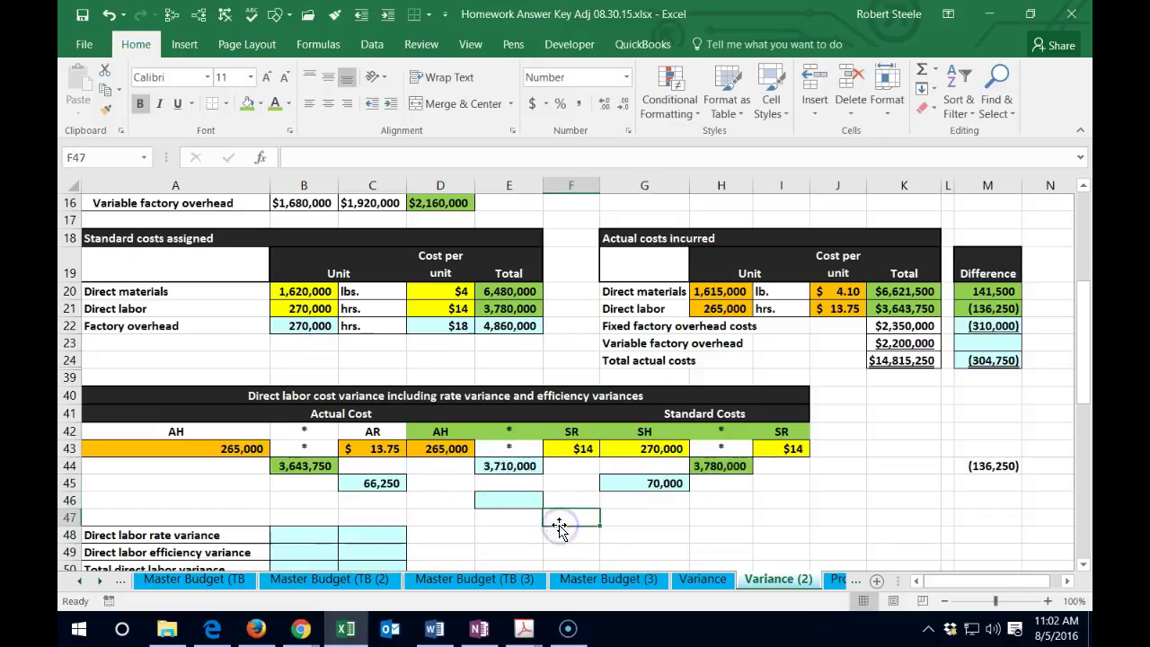
Total the two variances in E46 as C45+G45 and compare the sum with the direct labor difference in M21.
scroll(559, 527, "down", 1)
left_click(512, 448)
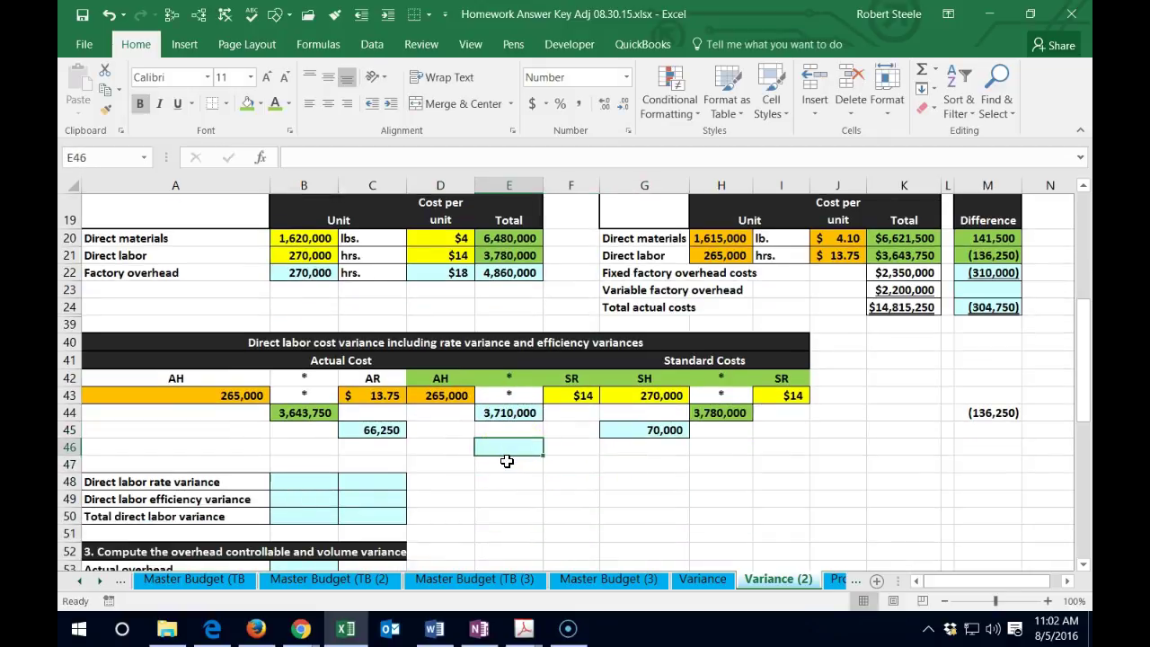
type("=")
left_click(396, 430)
type("+")
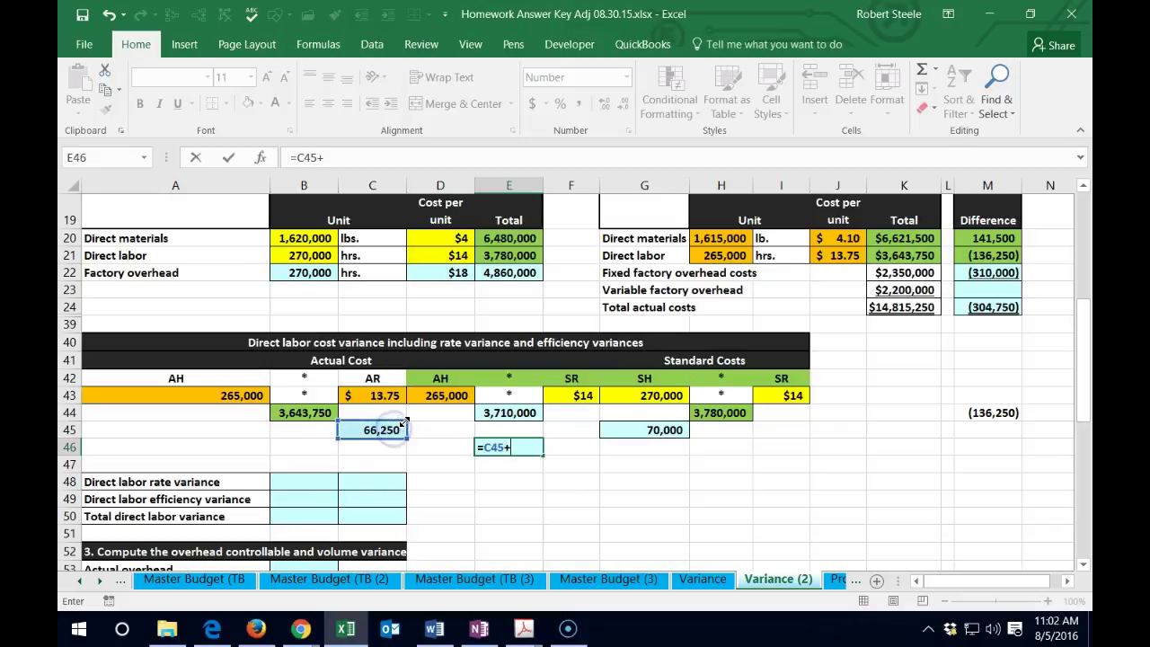
left_click(645, 428)
key("Return")
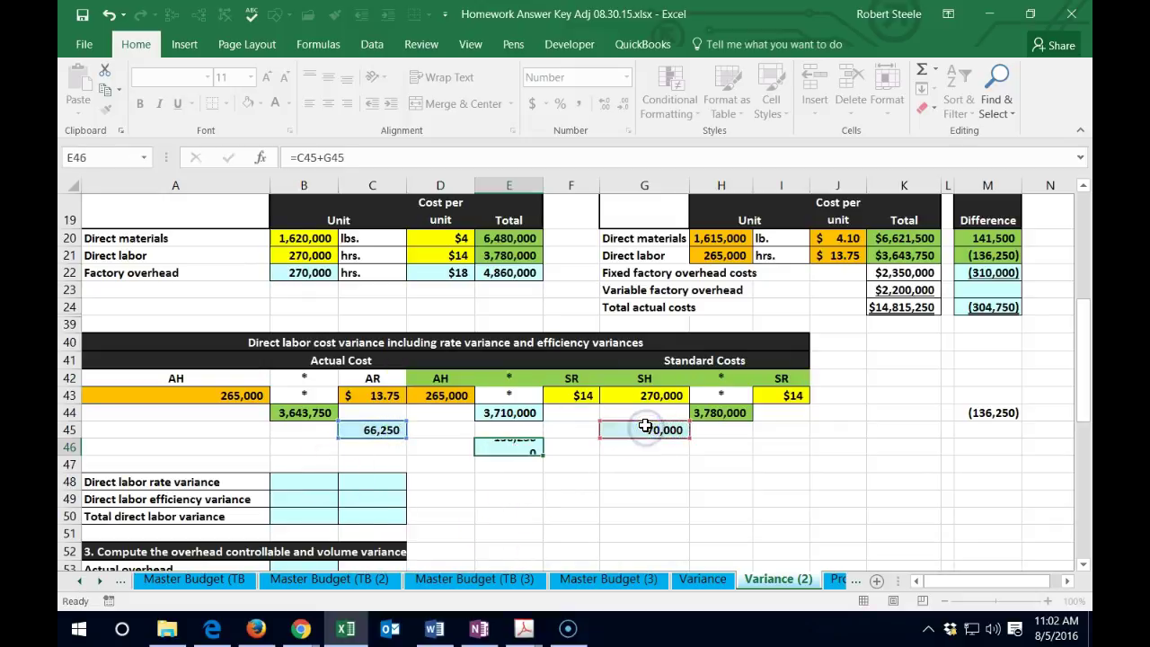
left_click(1004, 252)
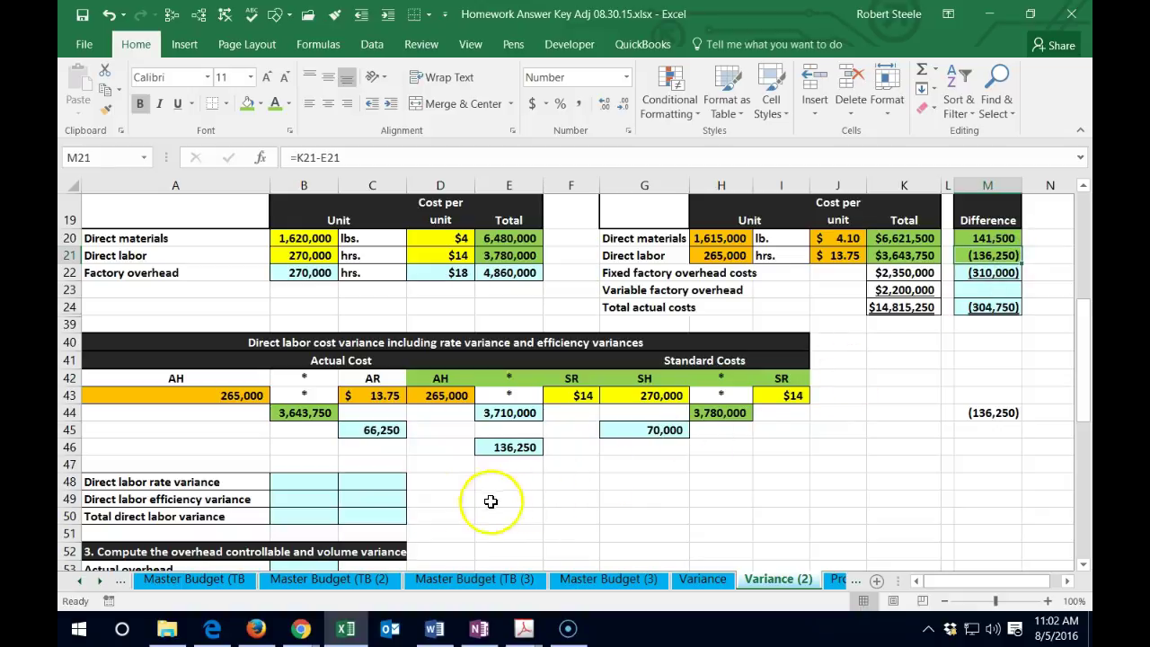
Link the direct labor rate variance in B48 to C45 and mark it F in C48.
left_click(312, 485)
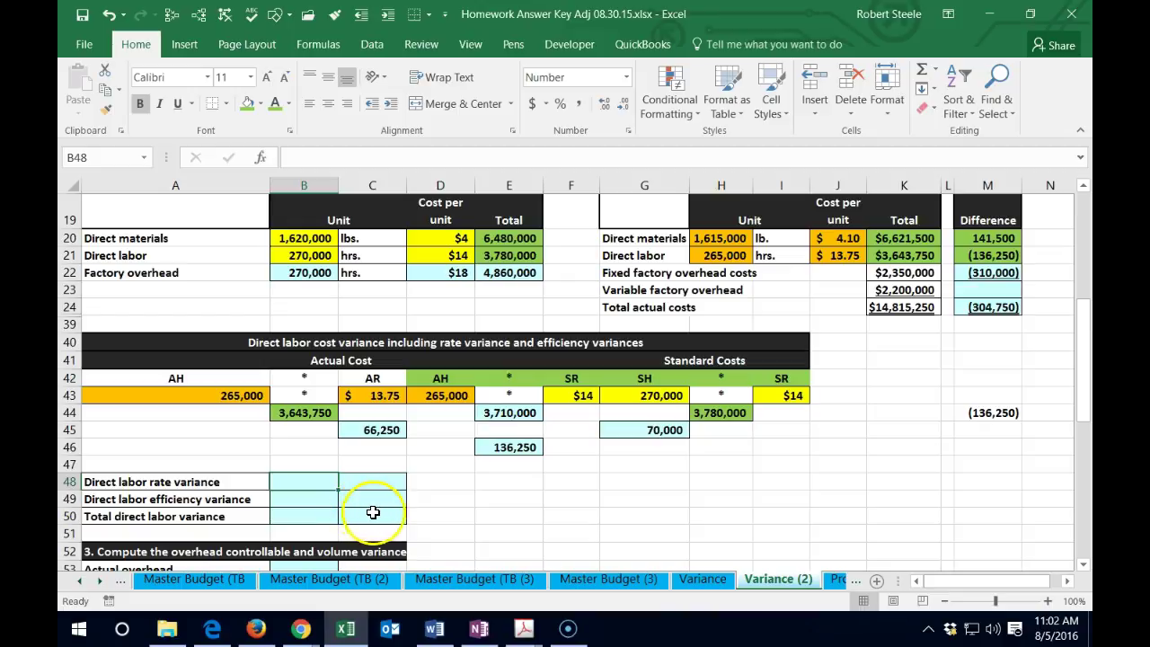
type("=")
left_click(378, 431)
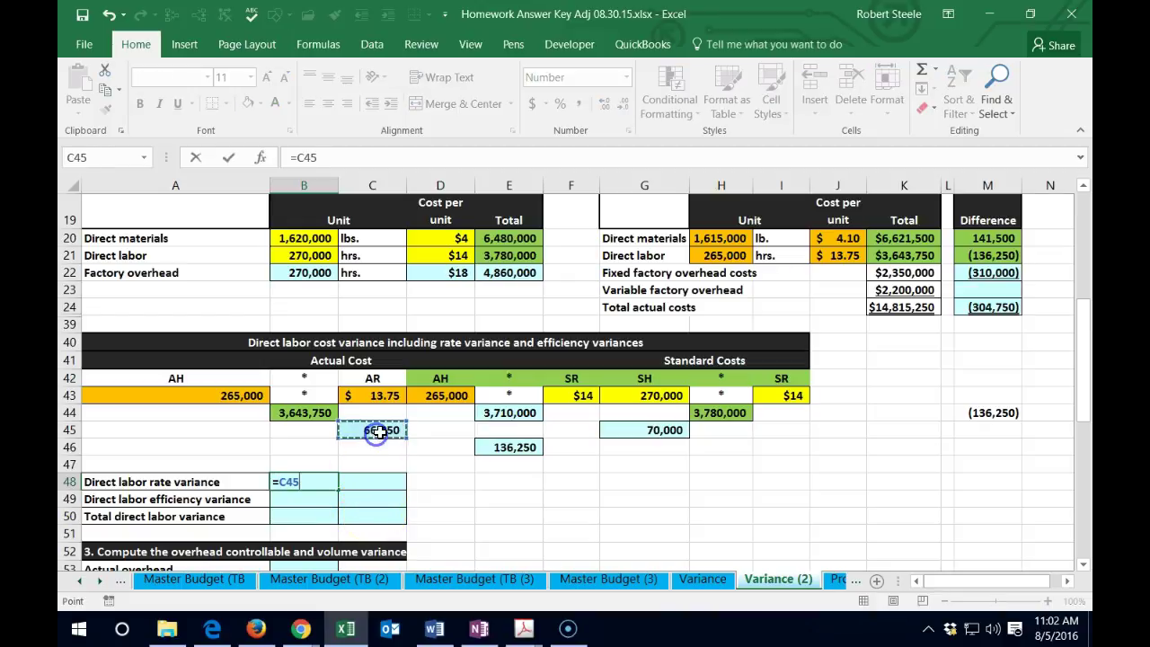
key("Tab")
type("F")
key("Return")
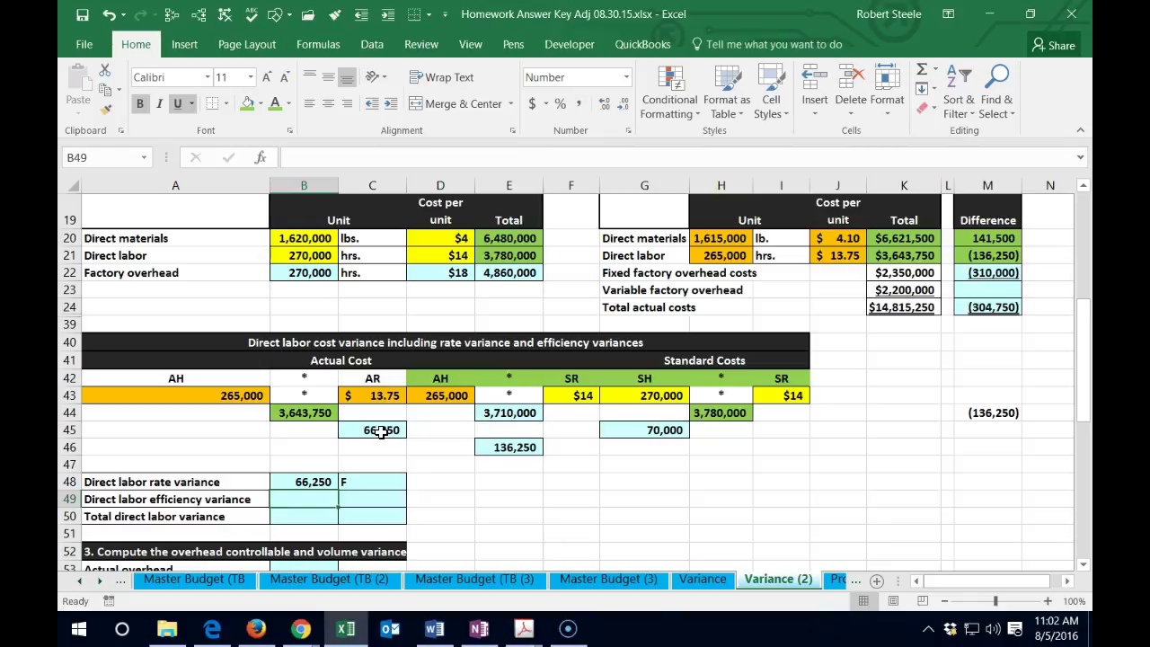
Link the direct labor efficiency variance in B49 to G45 and mark it F in C49.
type("=")
left_click(643, 430)
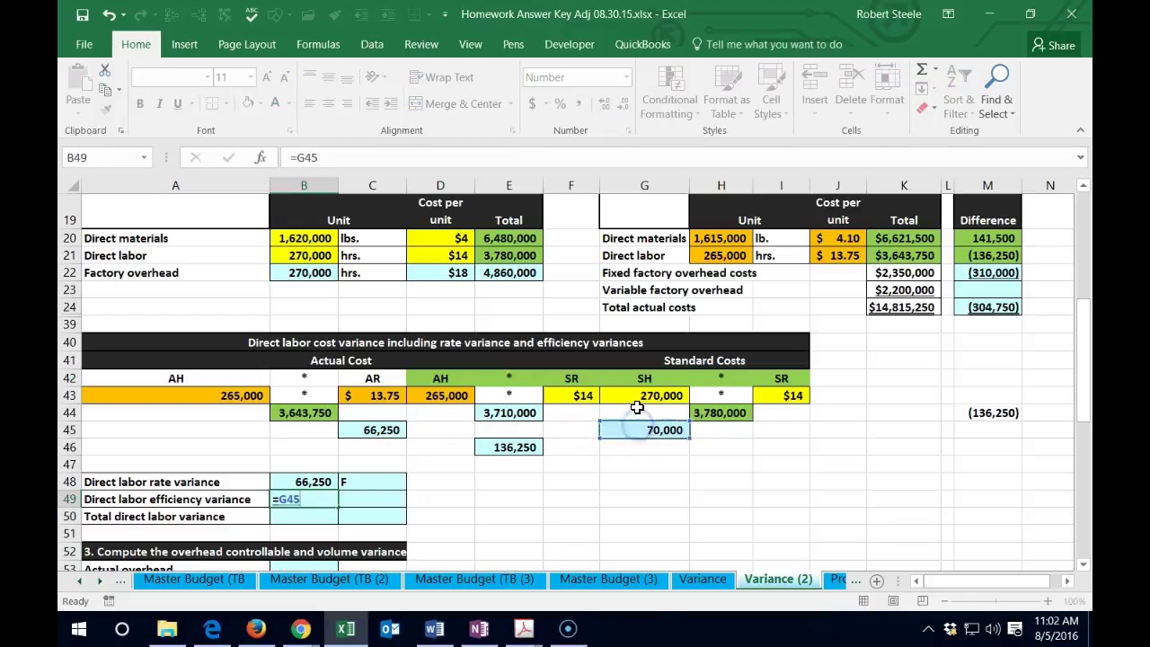
key("Tab")
type("F")
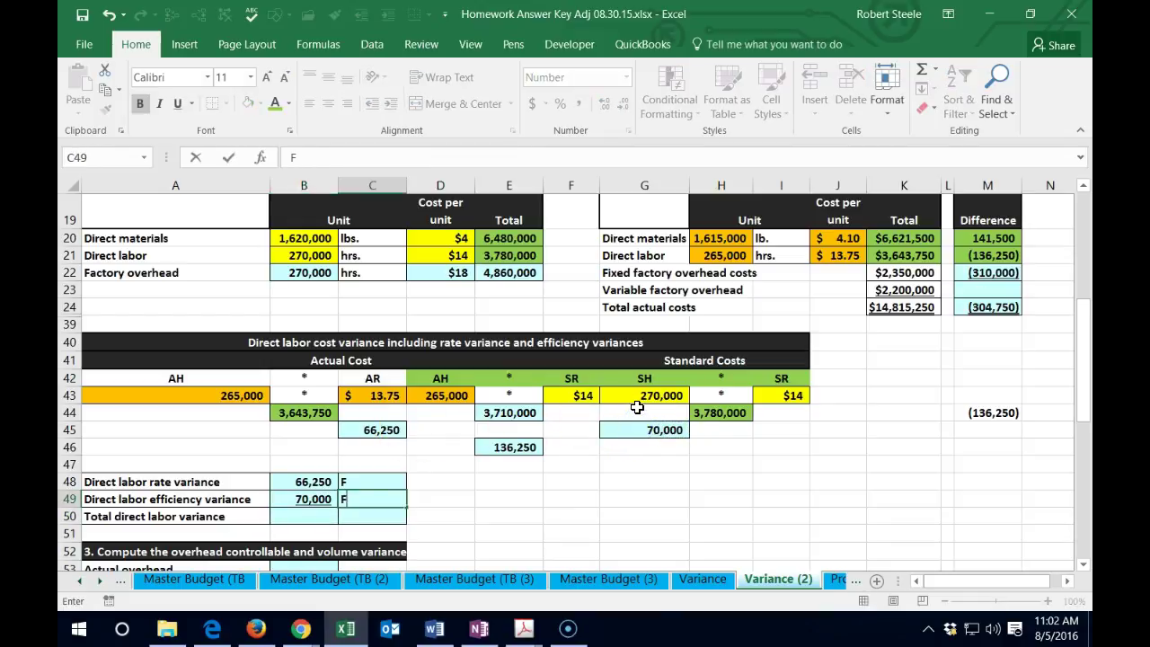
key("Return")
Sum B48:B49 in B50 as the total direct labor variance and mark it F in C50.
type("=sum(")
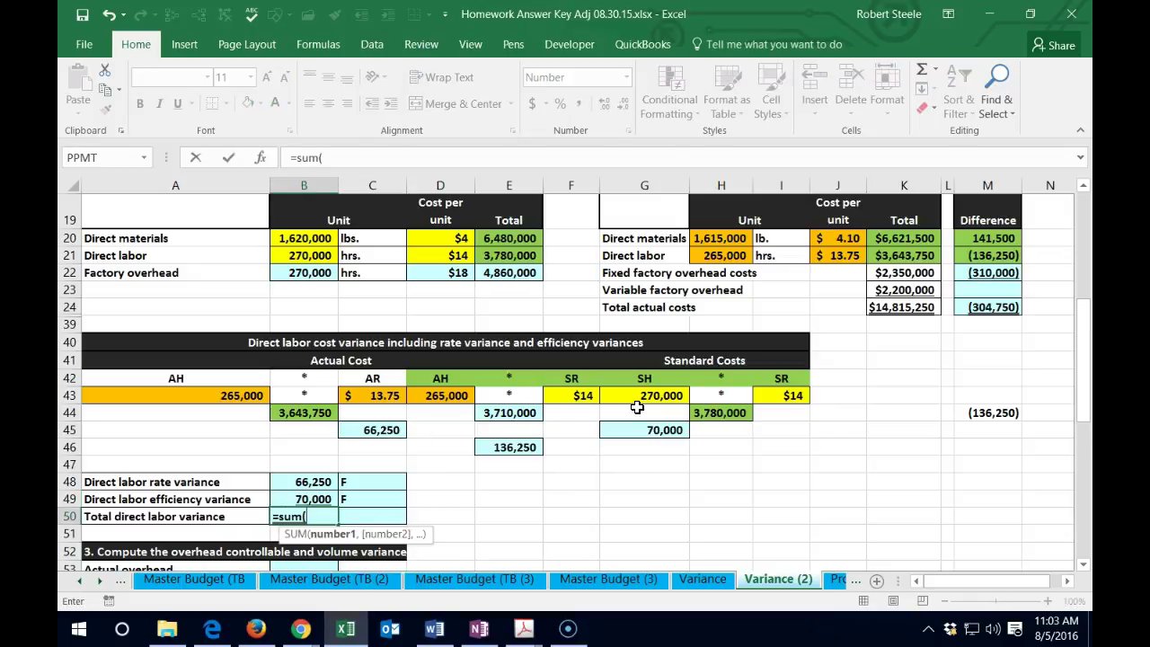
key("Up")
key("shift+Up")
key("Tab")
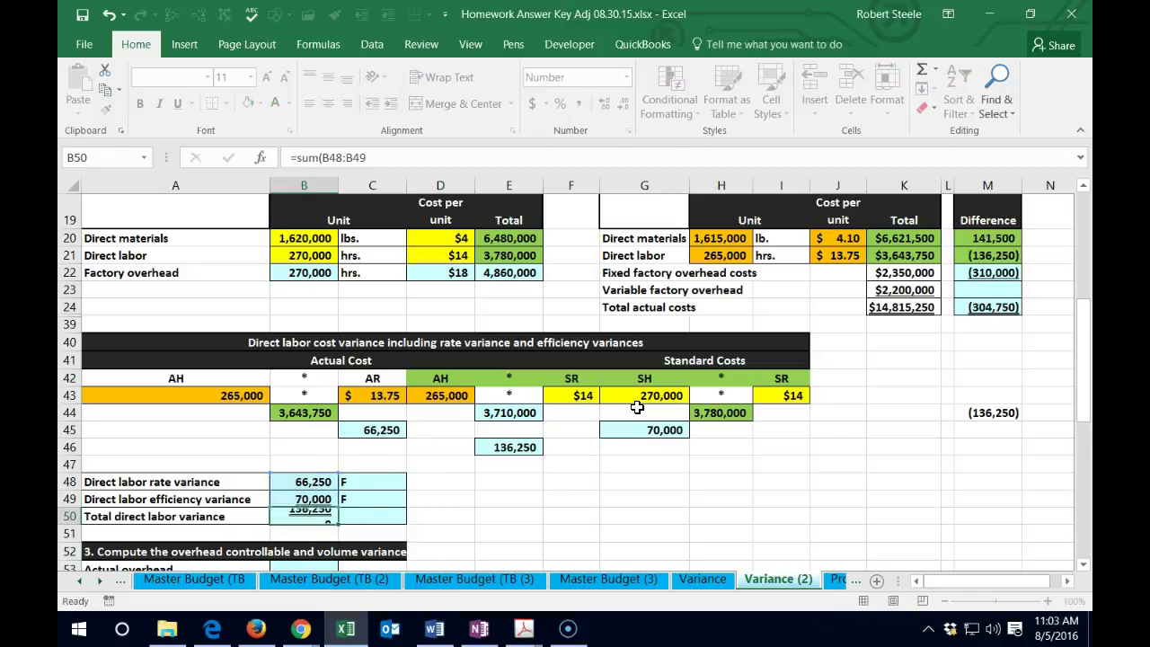
type("F")
key("Return")
scroll(620, 395, "down", 1)
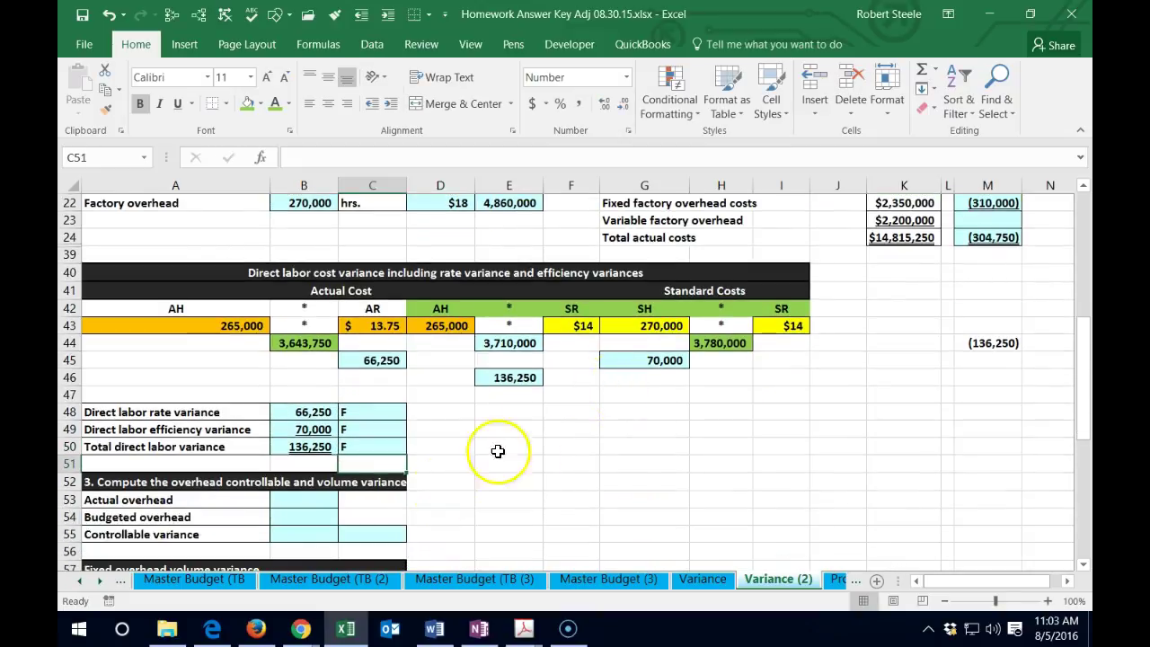
Hide rows 39 through 50, covering the finished direct labor variance computation and its summary.
scroll(468, 440, "up", 1)
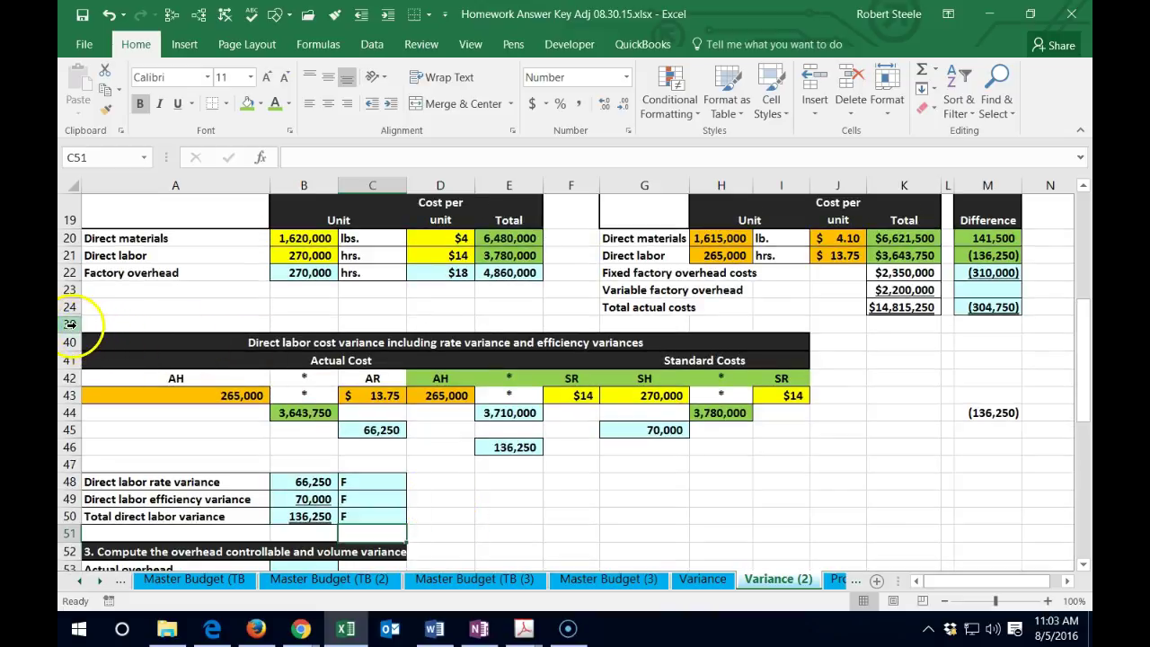
left_click(72, 324)
left_click_drag(72, 326, 70, 447)
right_click(138, 429)
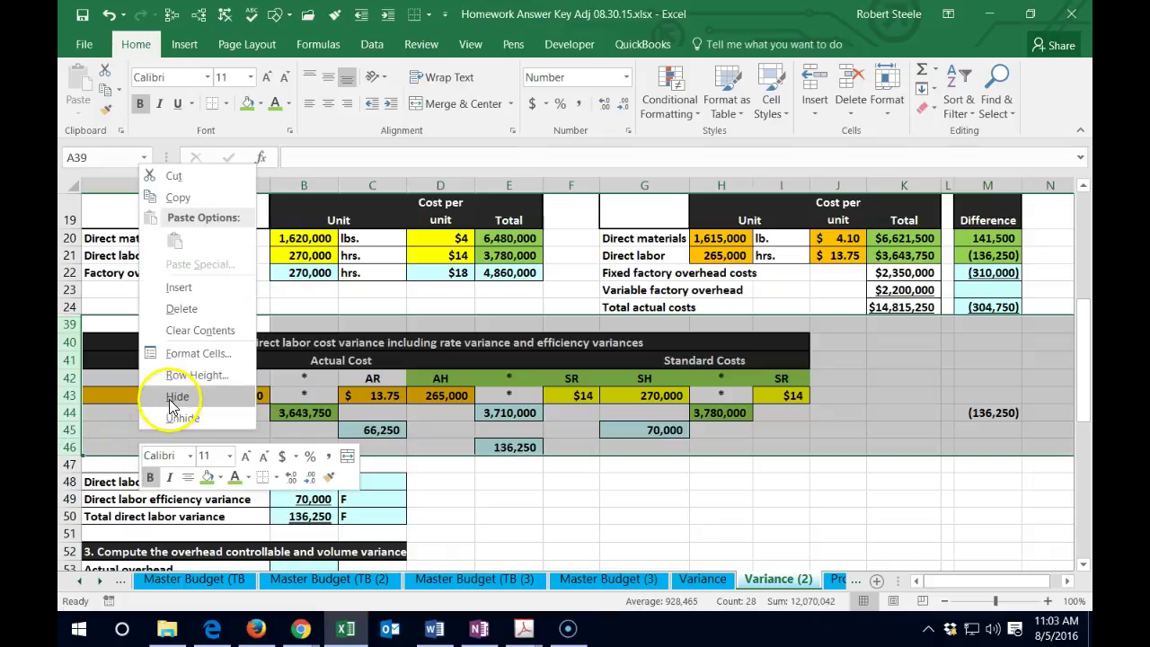
left_click(171, 392)
left_click_drag(74, 324, 79, 376)
right_click(162, 362)
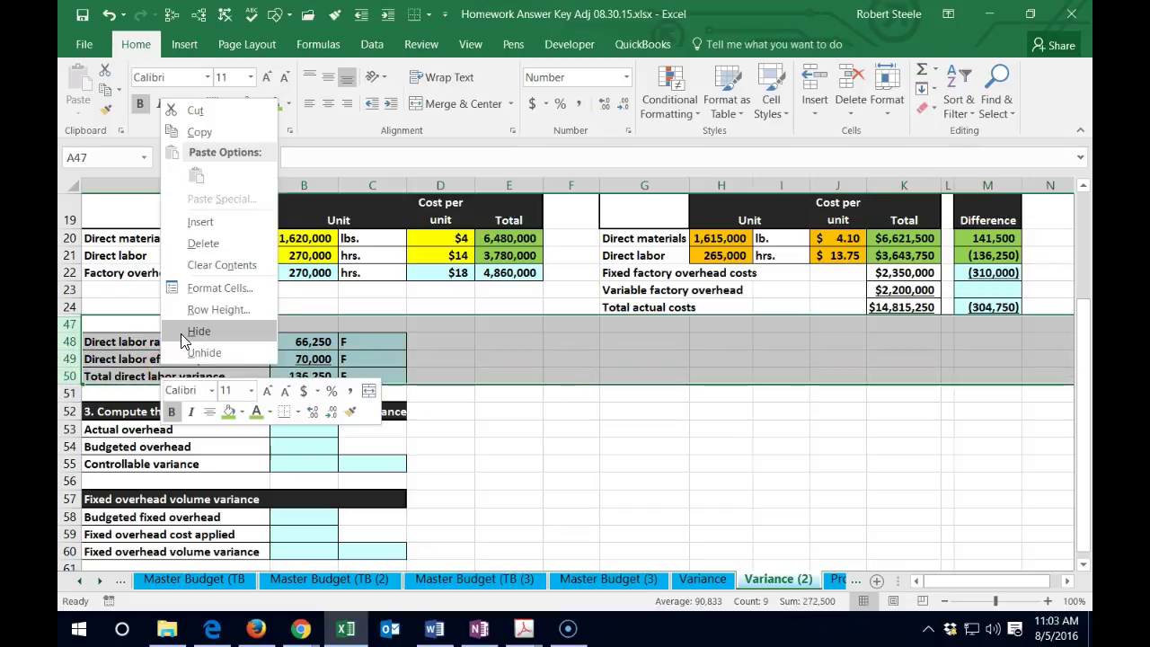
left_click(199, 332)
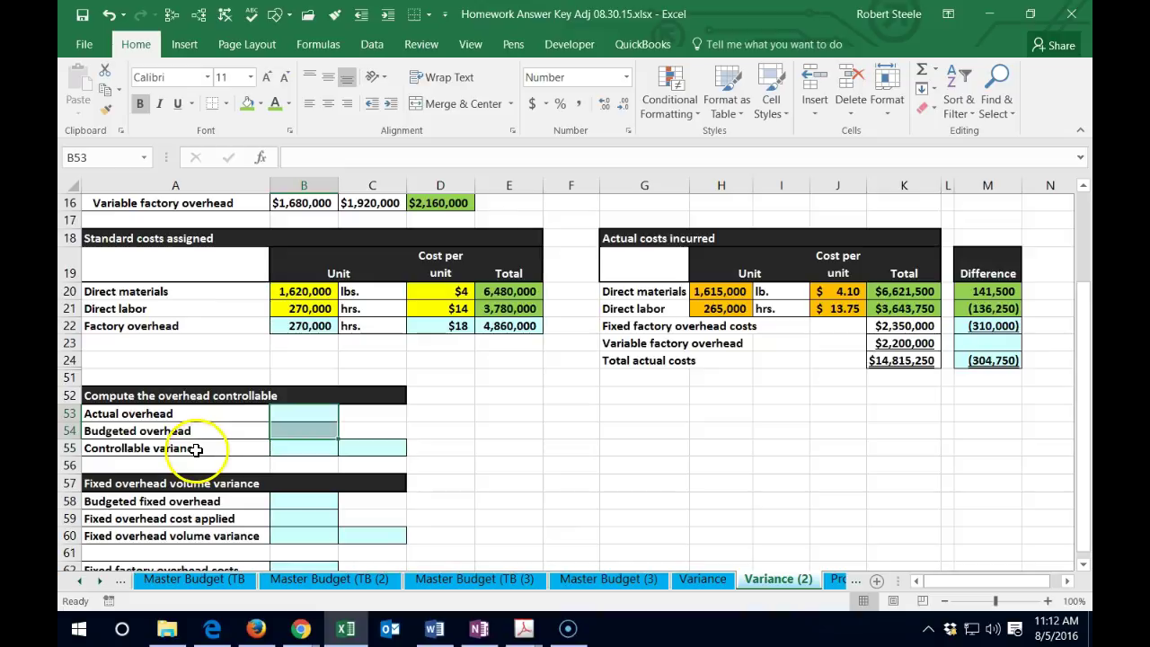
Compute actual overhead in B53 as the sum of actual fixed and variable factory overhead, K22+K23.
left_click(196, 449)
left_click(301, 415)
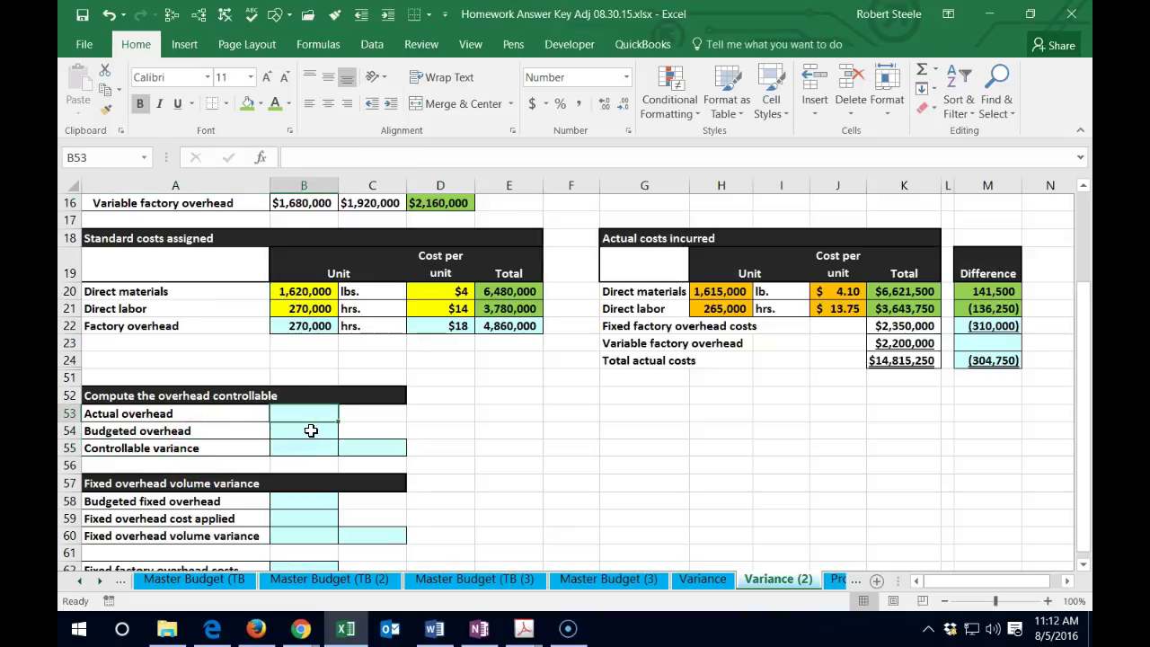
left_click(311, 428)
type("=")
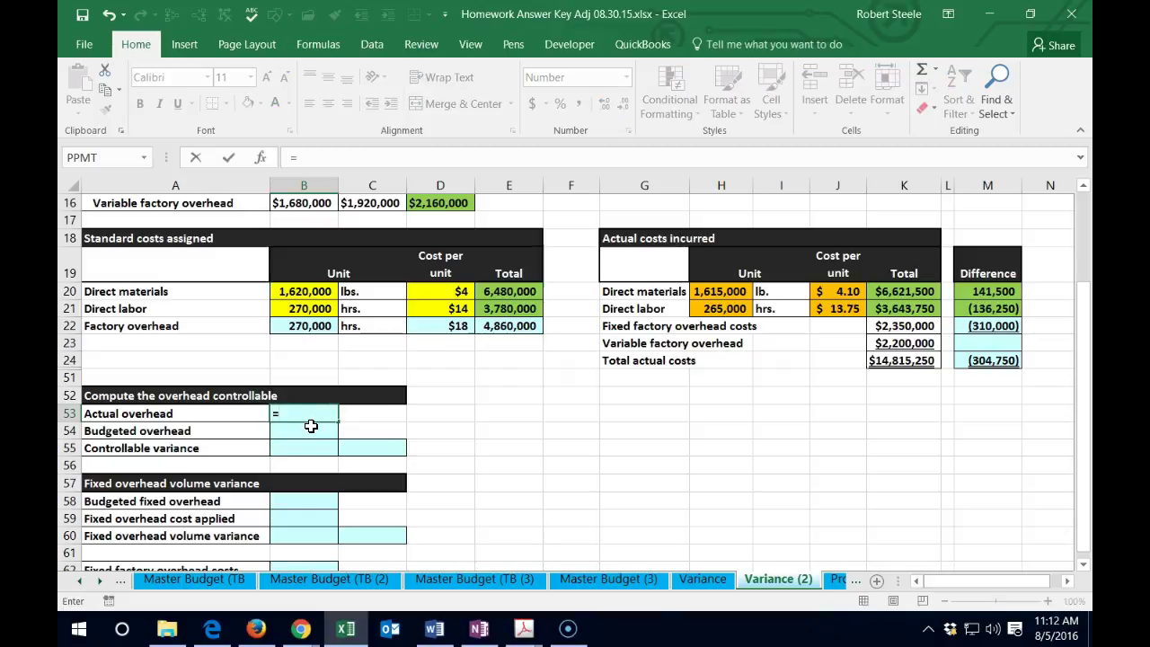
scroll(528, 463, "up", 4)
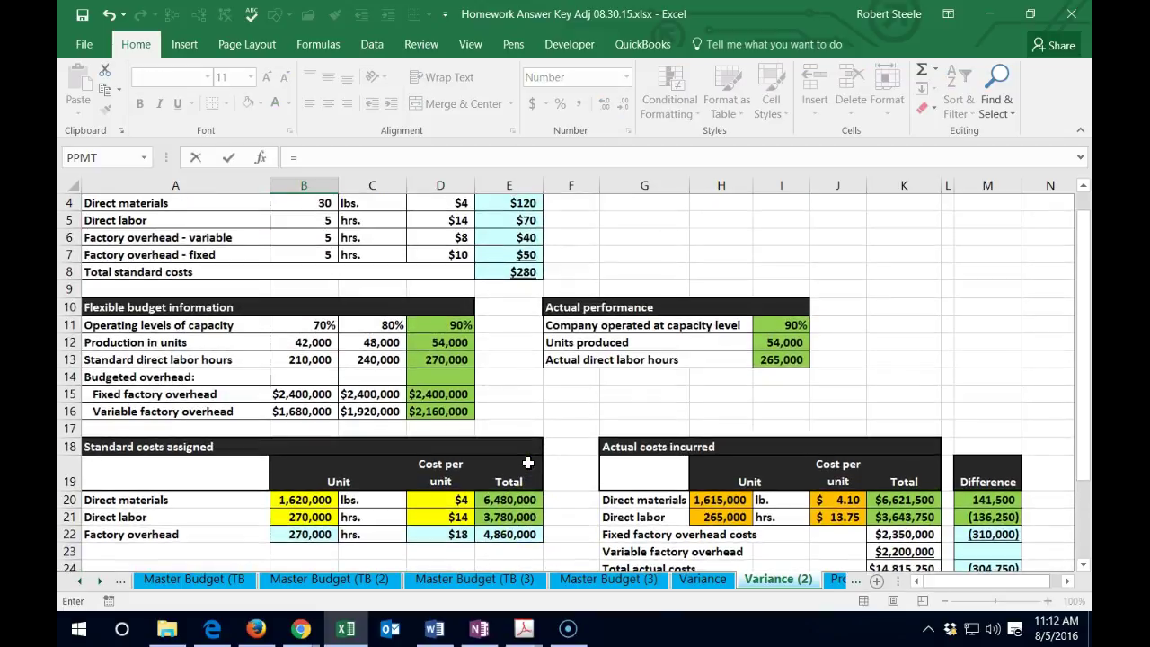
scroll(528, 463, "down", 3)
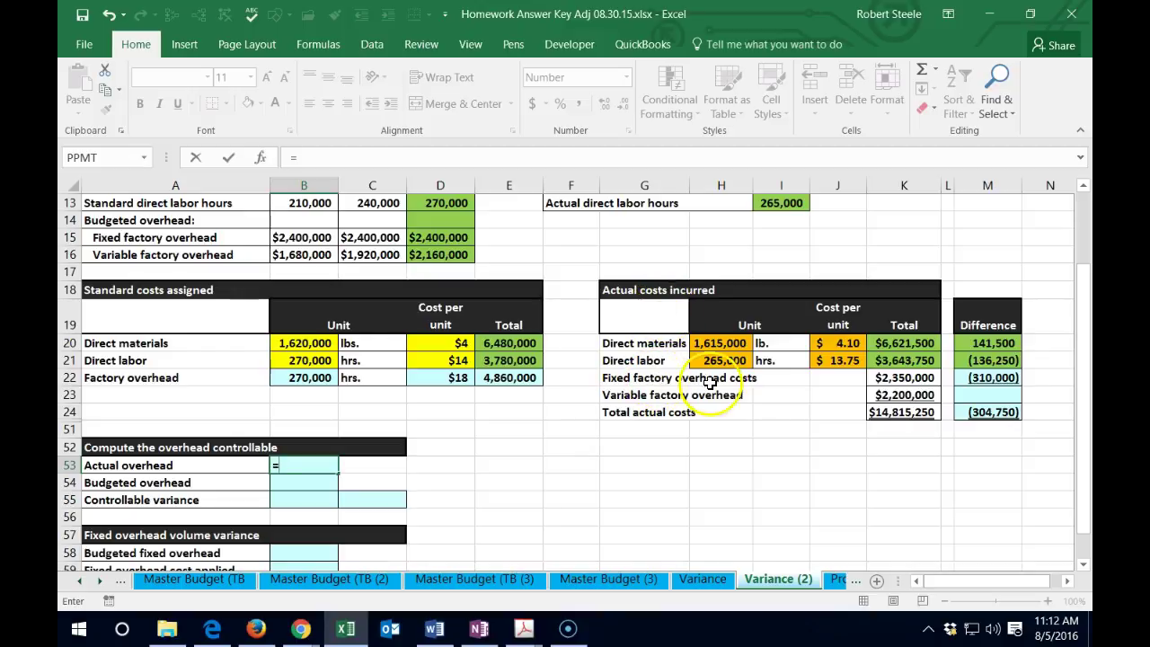
left_click(894, 377)
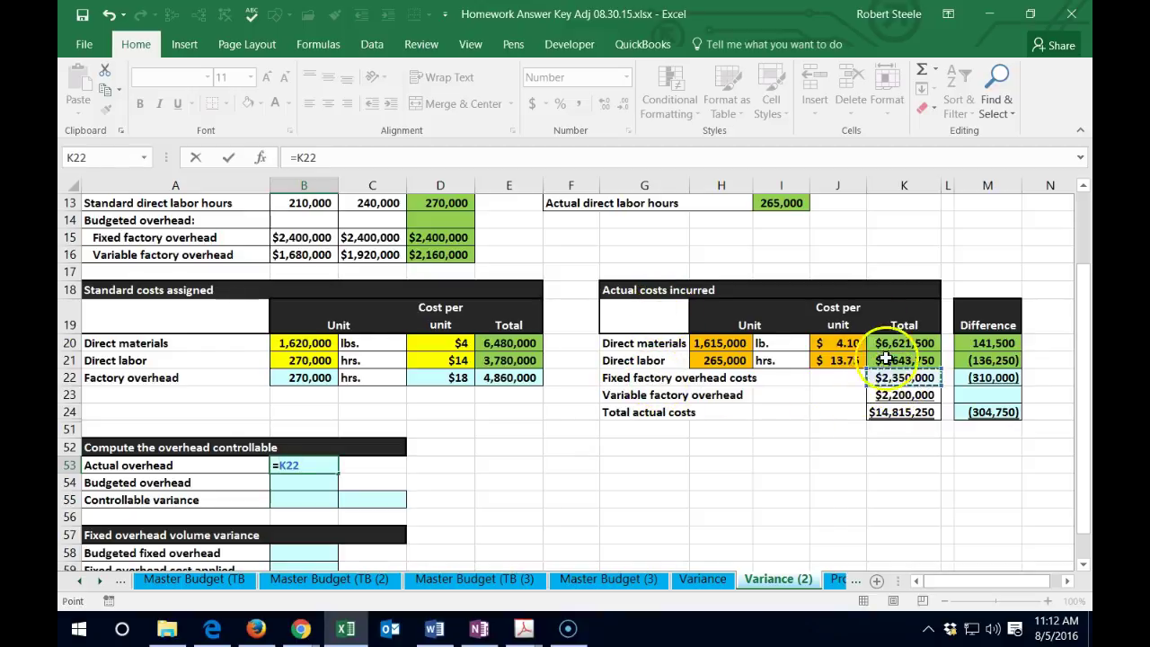
type("+")
left_click(904, 396)
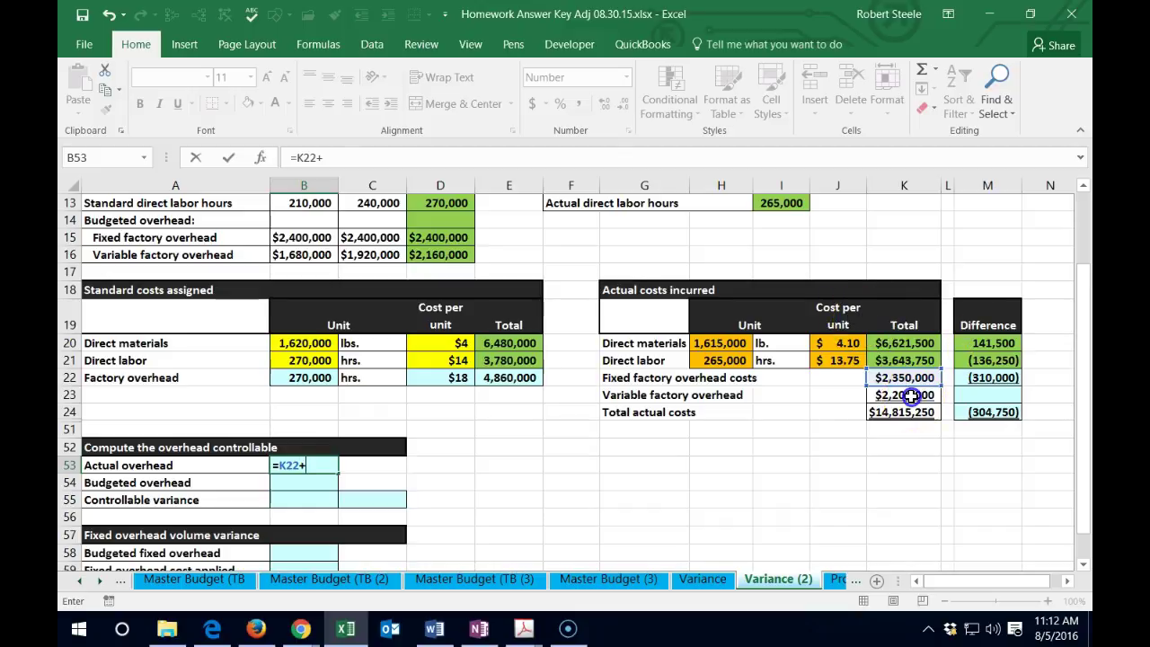
key("Return")
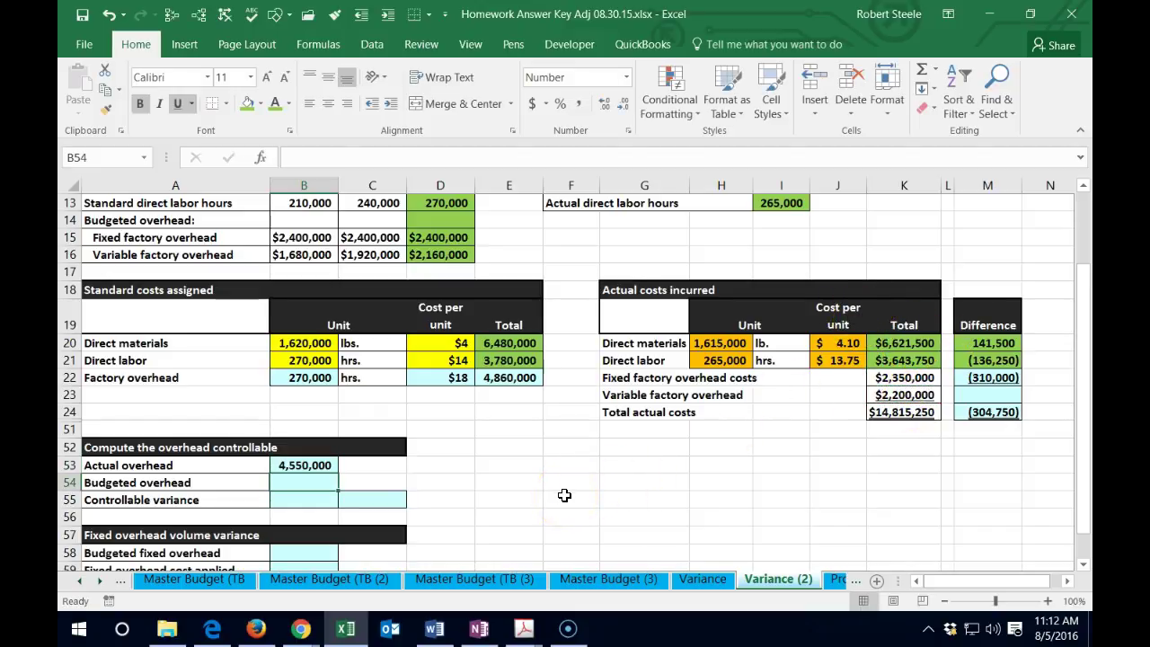
Compute budgeted overhead in B54 as the 90% capacity fixed plus variable factory overhead, D15+D16.
type("=")
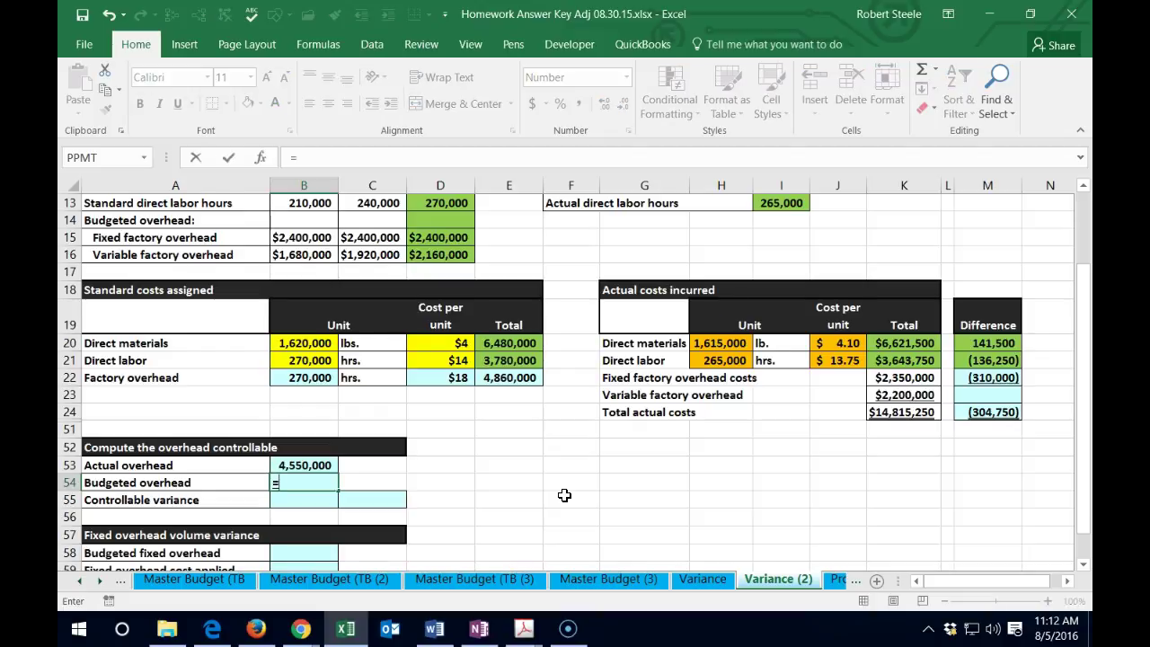
scroll(565, 495, "up", 1)
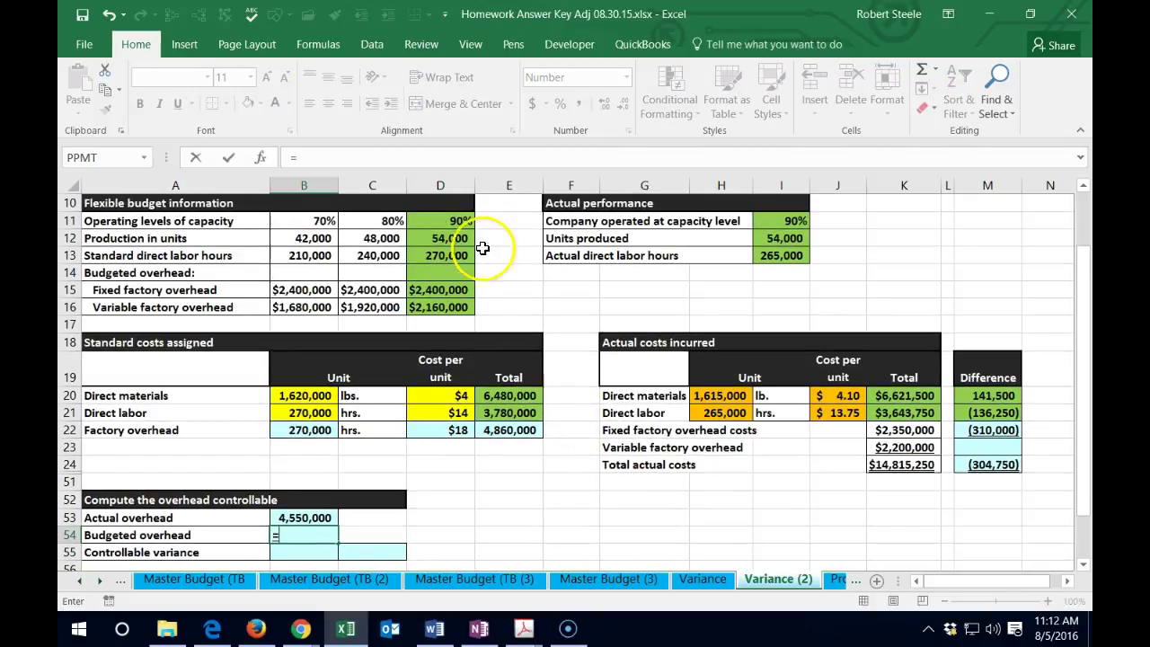
left_click(454, 288)
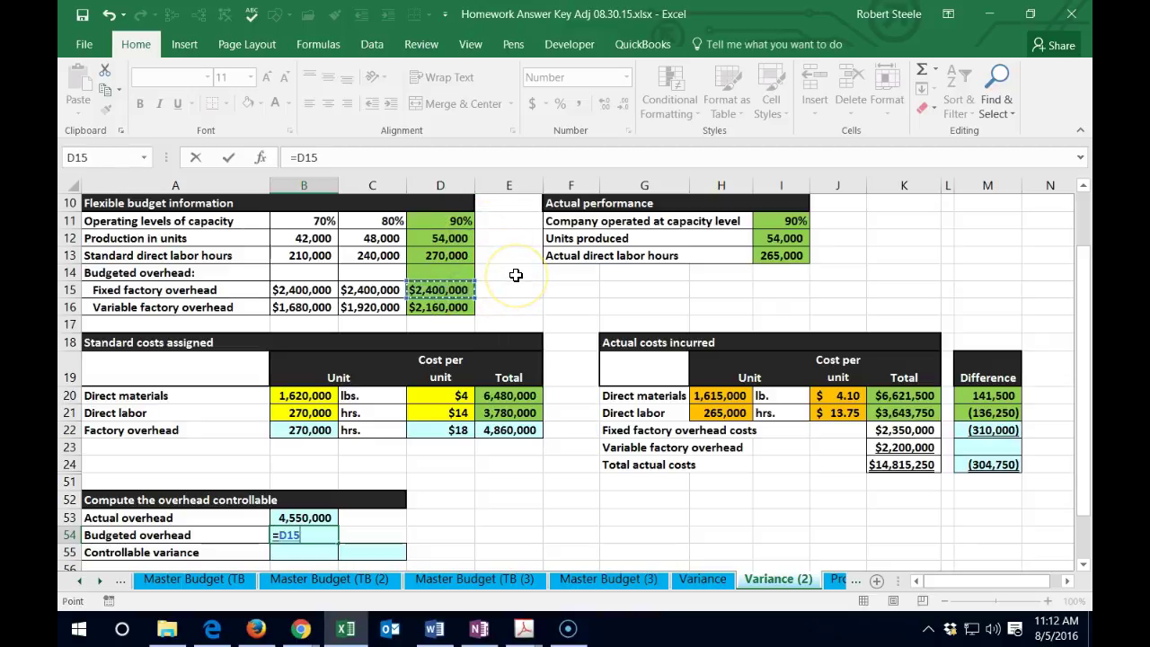
left_click(454, 305)
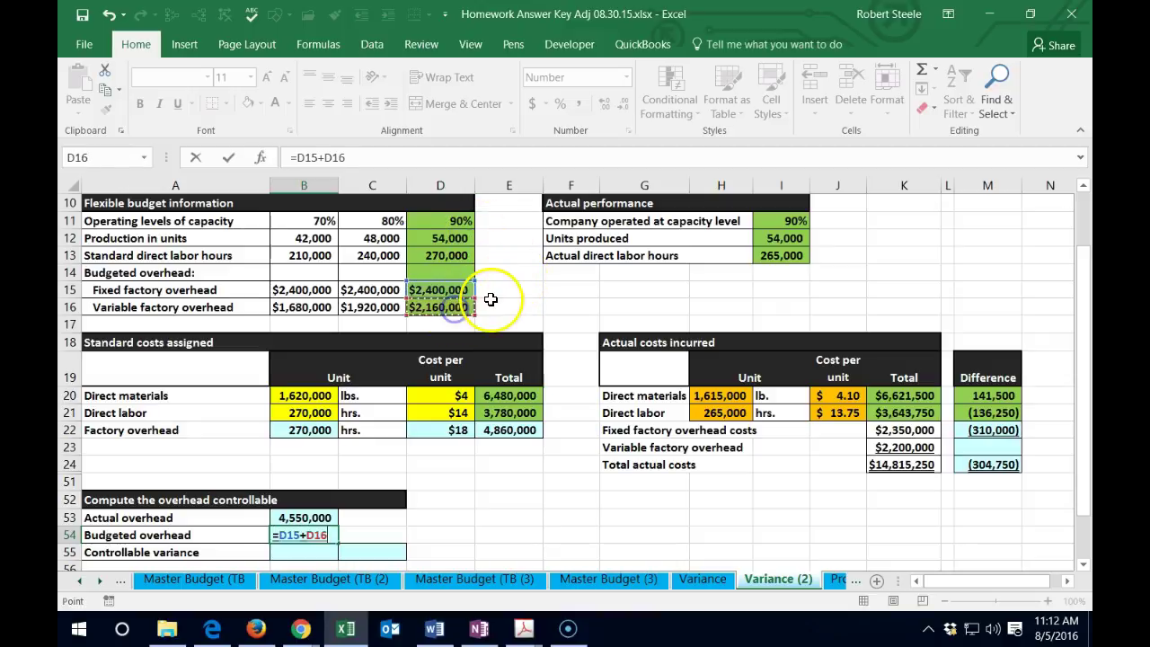
key("Return")
Calculate the controllable variance in B55 as B53-B54 and mark it F in C55.
scroll(490, 299, "down", 1)
type("=")
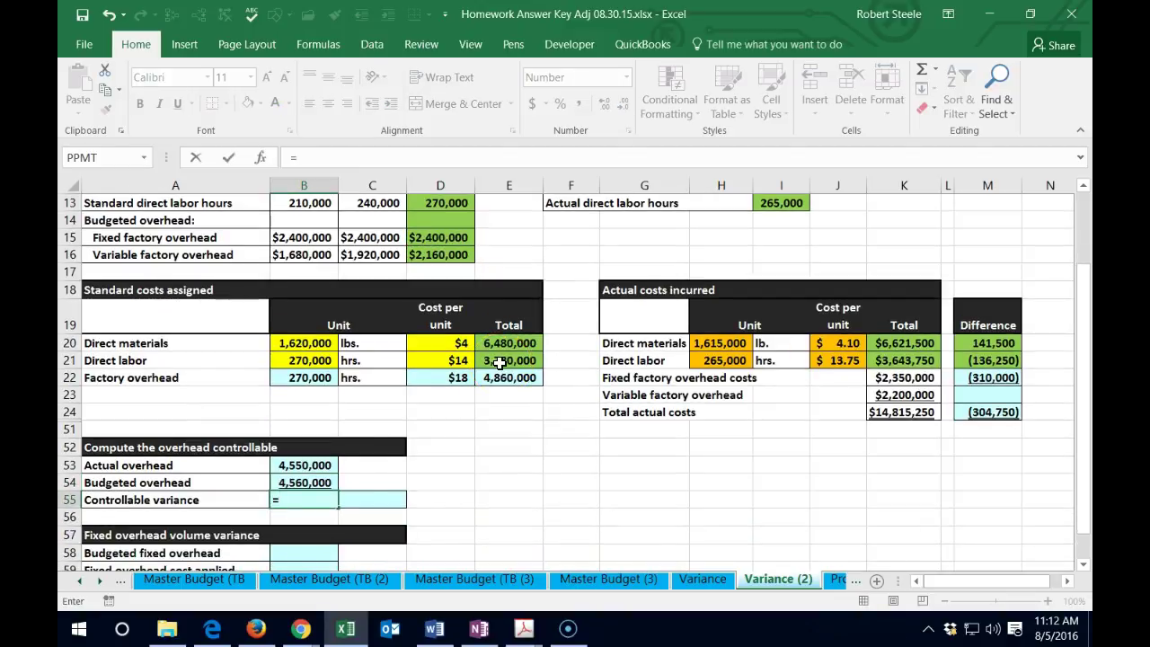
left_click(308, 464)
type("-")
left_click(310, 482)
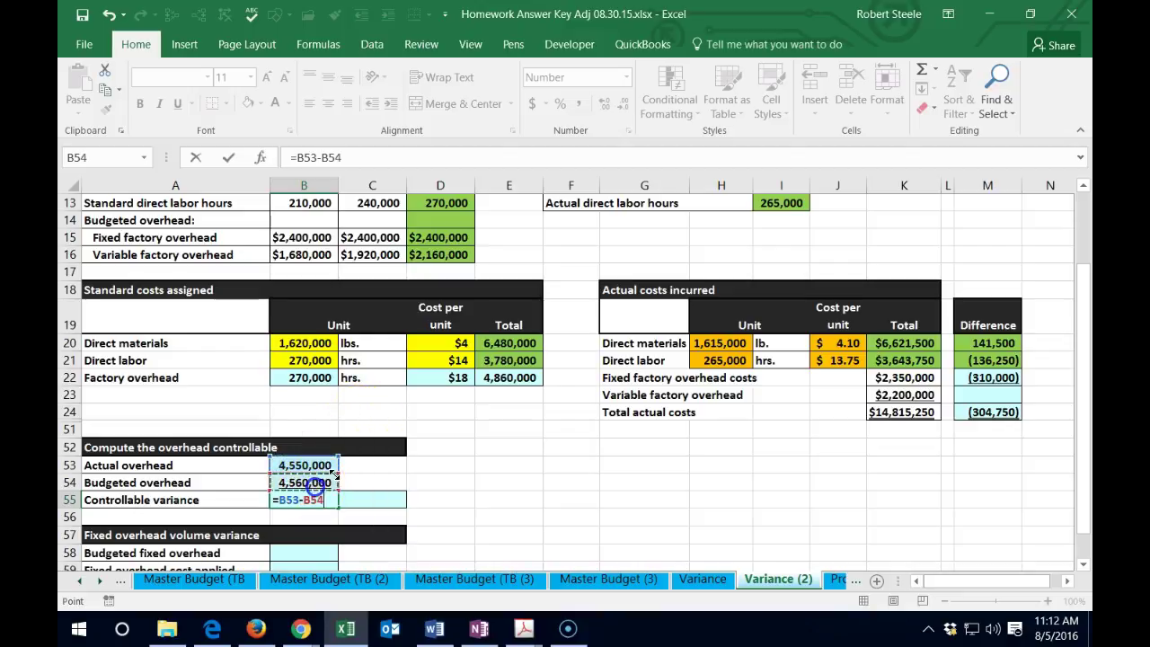
key("Return")
key("Right")
key("Up")
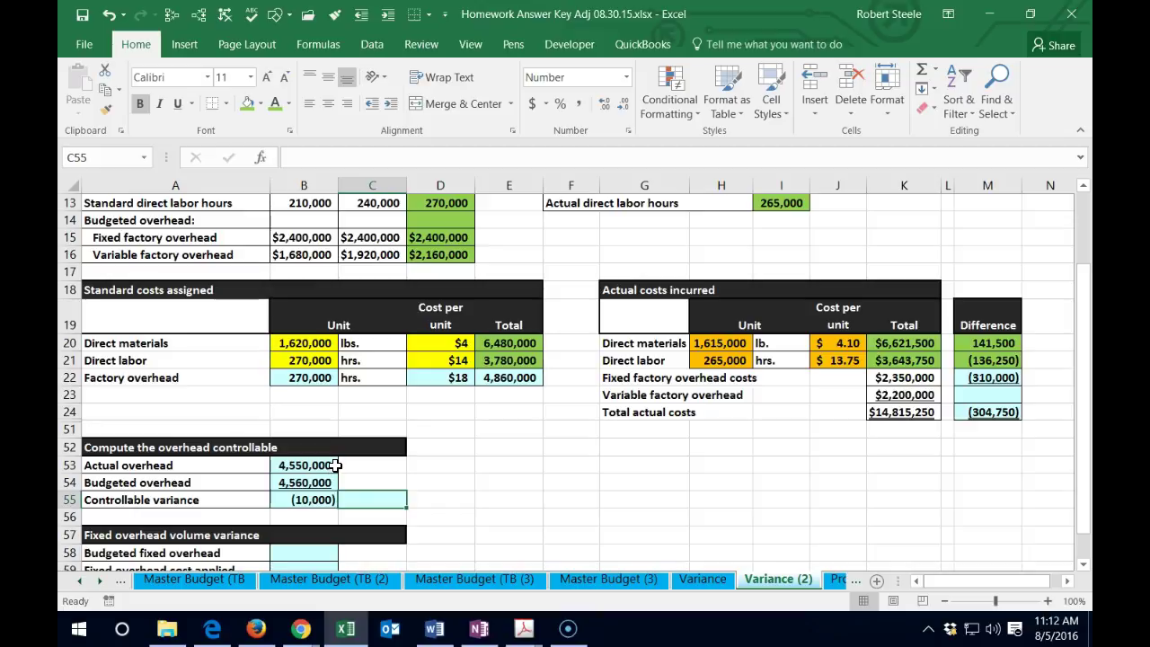
type("F")
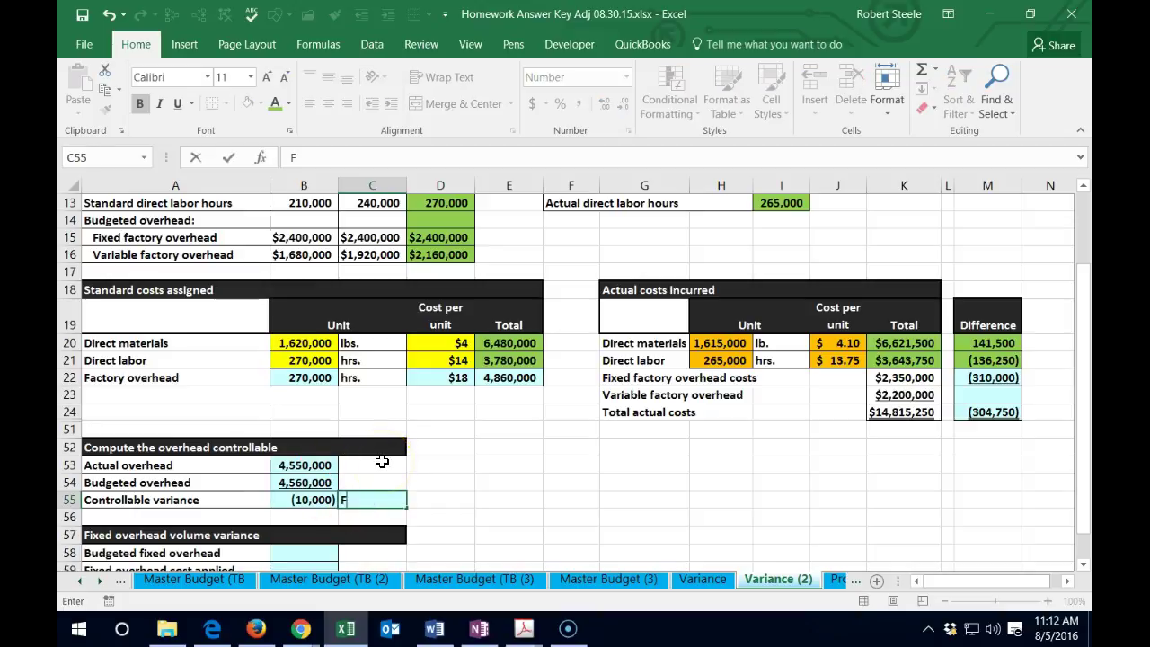
key("Return")
Link budgeted fixed overhead in B58 to the 90% capacity fixed factory overhead in D15.
scroll(374, 462, "down", 2)
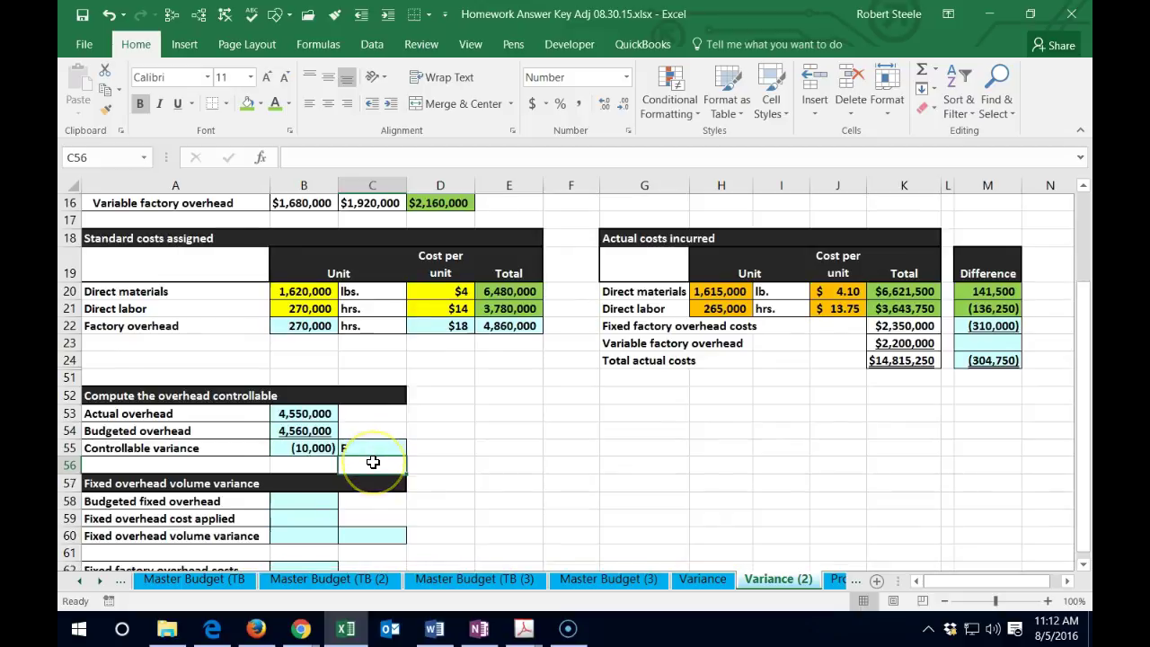
scroll(373, 462, "down", 1)
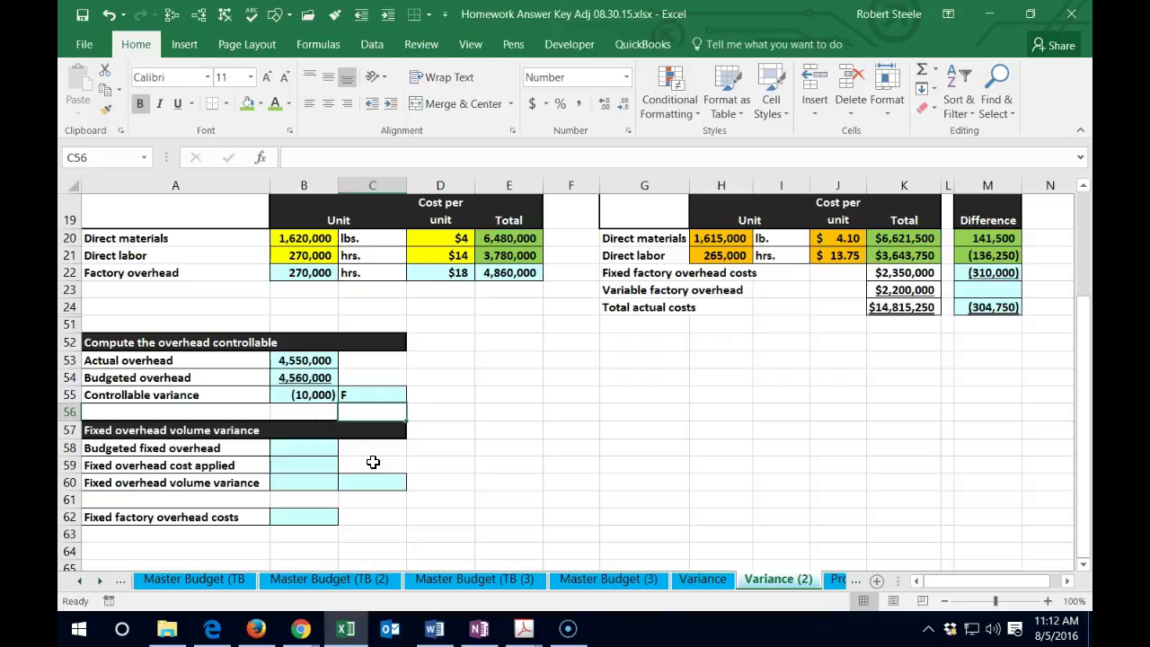
left_click(333, 449)
scroll(372, 544, "up", 1)
type("=")
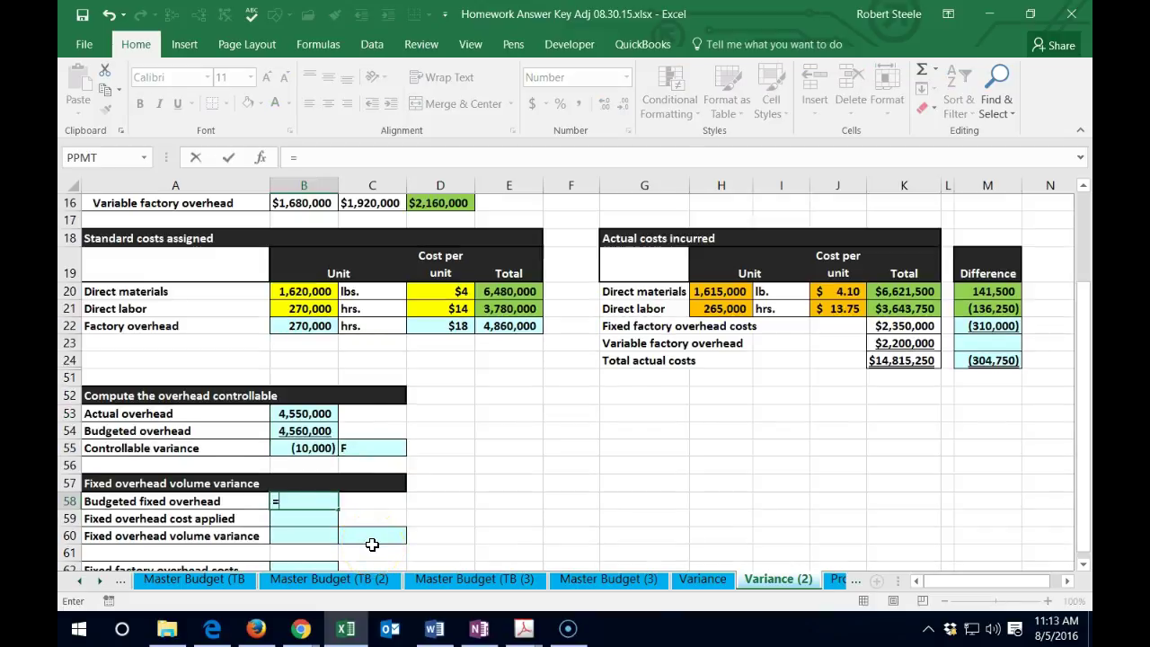
scroll(372, 539, "up", 3)
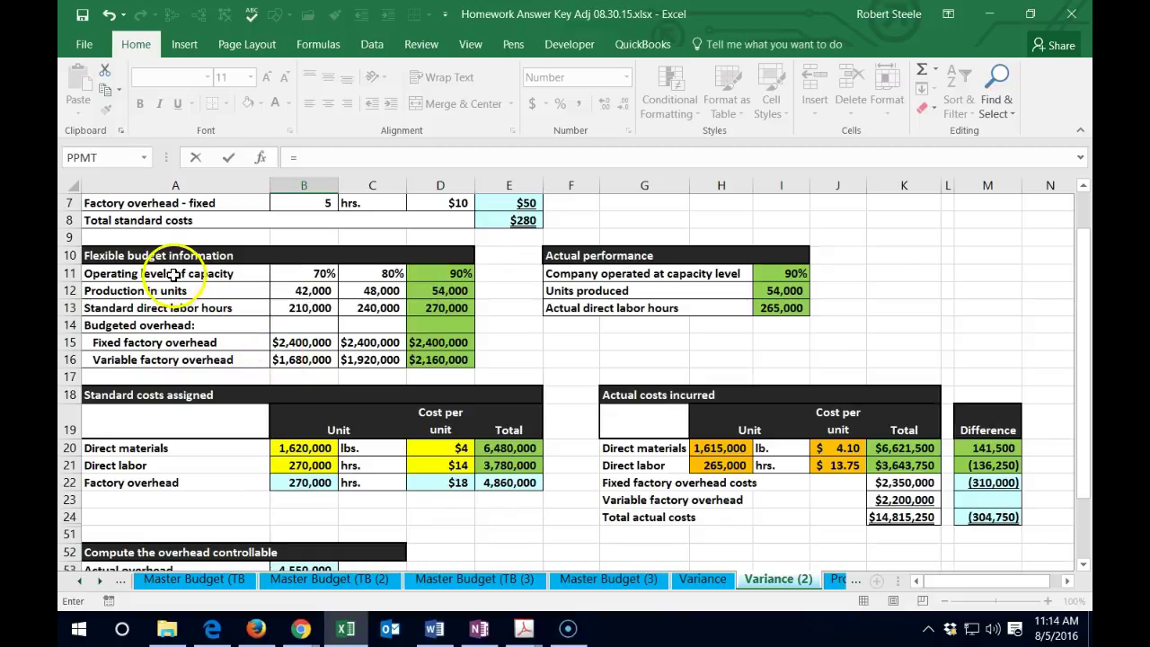
left_click(454, 344)
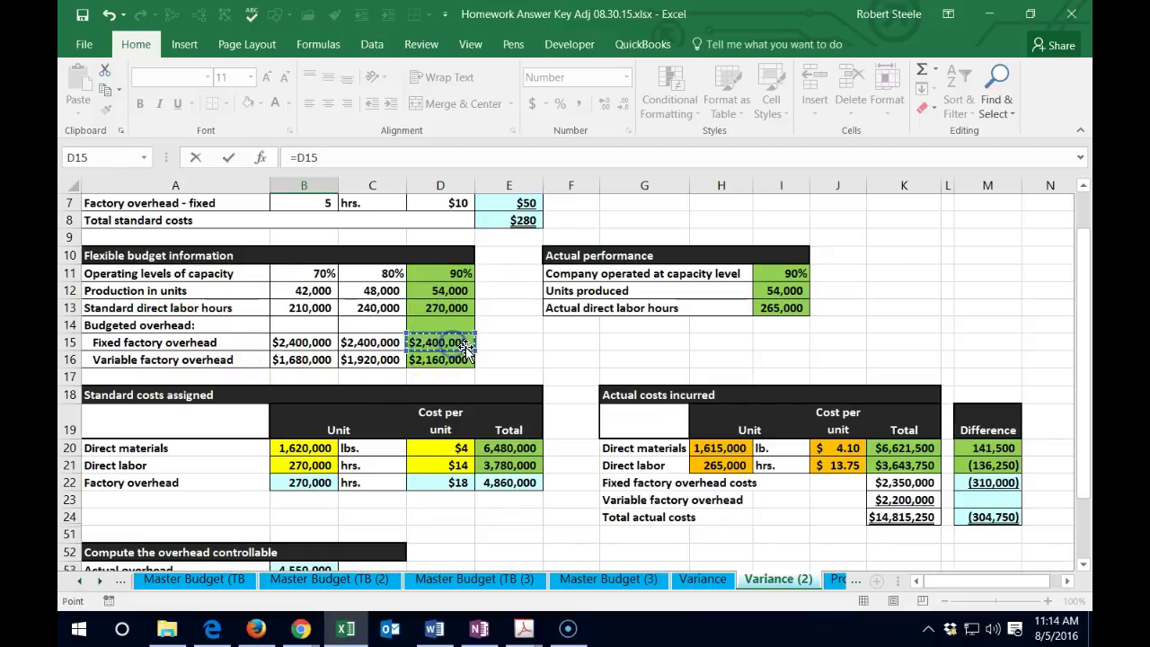
key("Return")
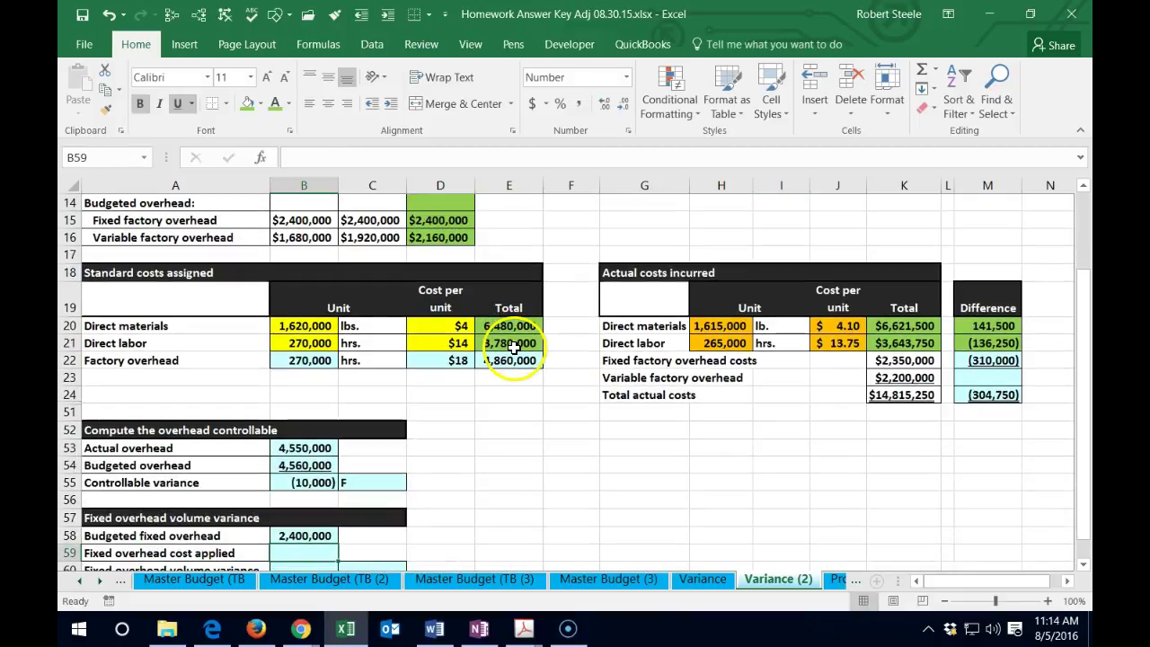
Compute the fixed overhead cost applied in B59 as standard direct labor hours times the fixed overhead rate, D13*D7.
scroll(530, 386, "down", 2)
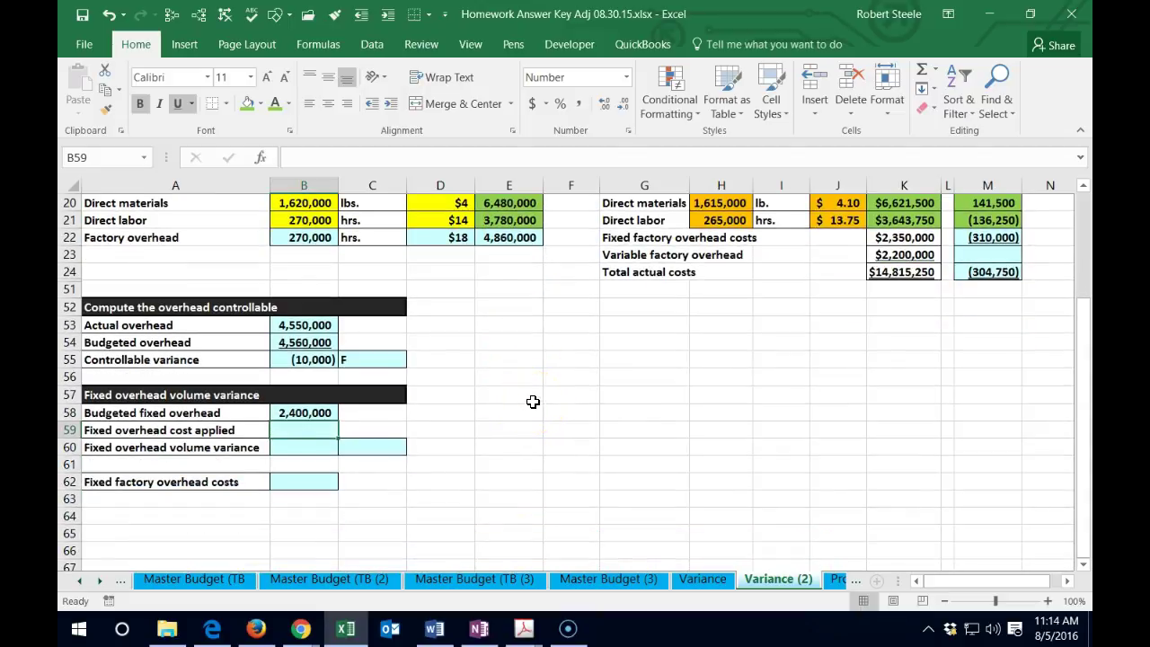
scroll(499, 389, "up", 4)
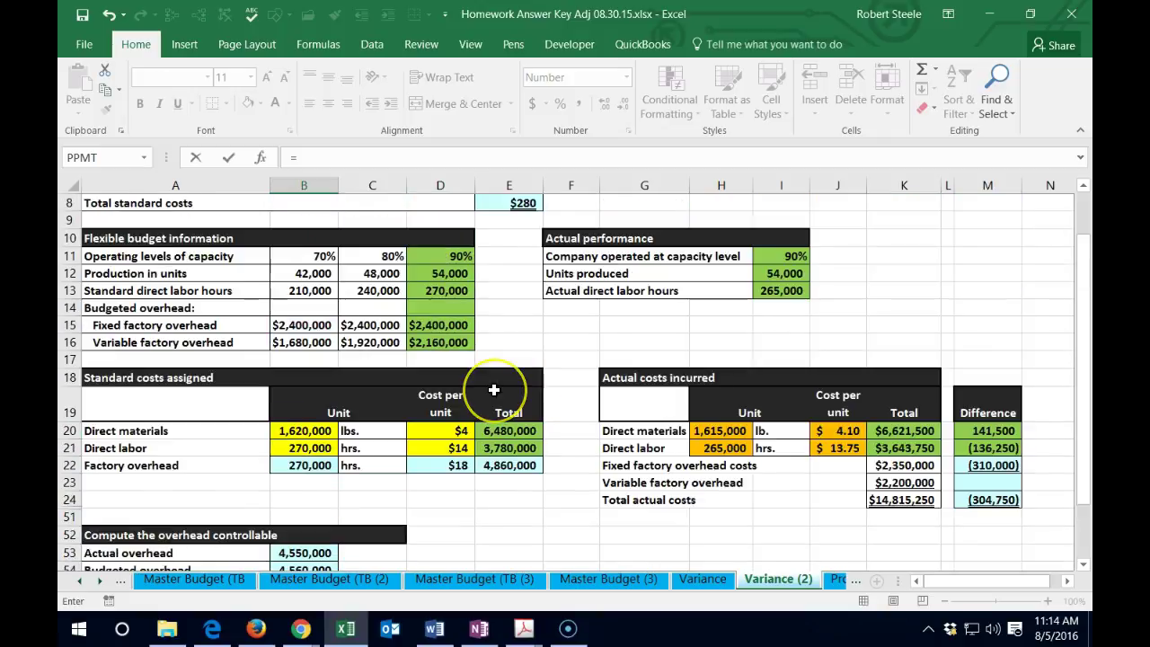
scroll(493, 389, "up", 2)
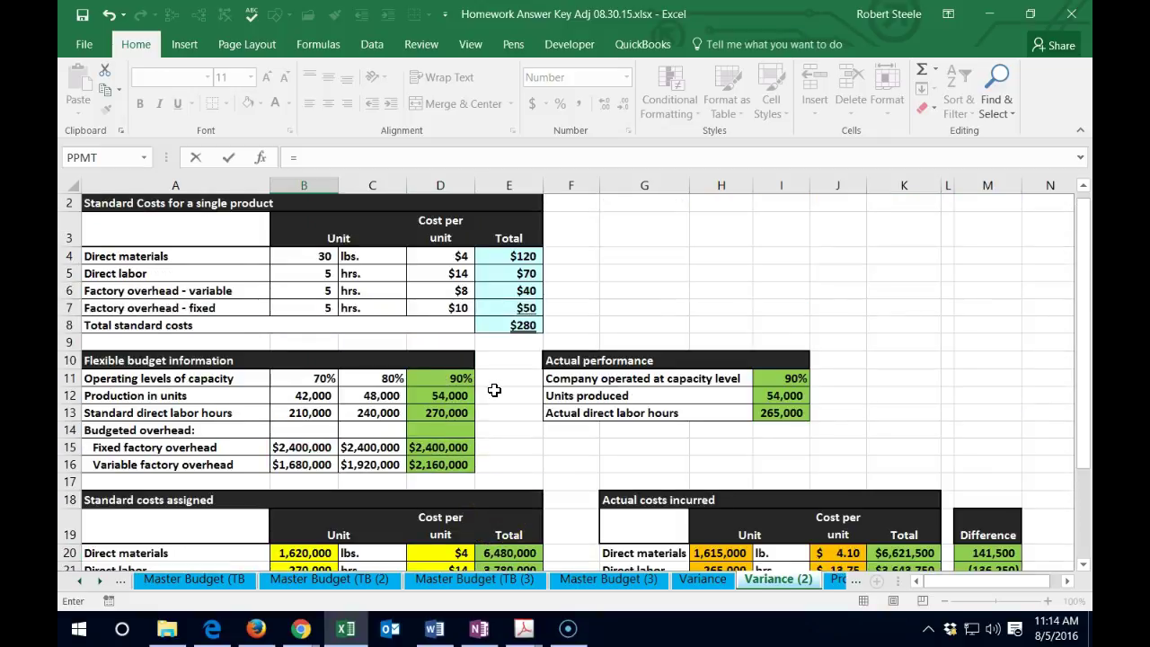
left_click(456, 413)
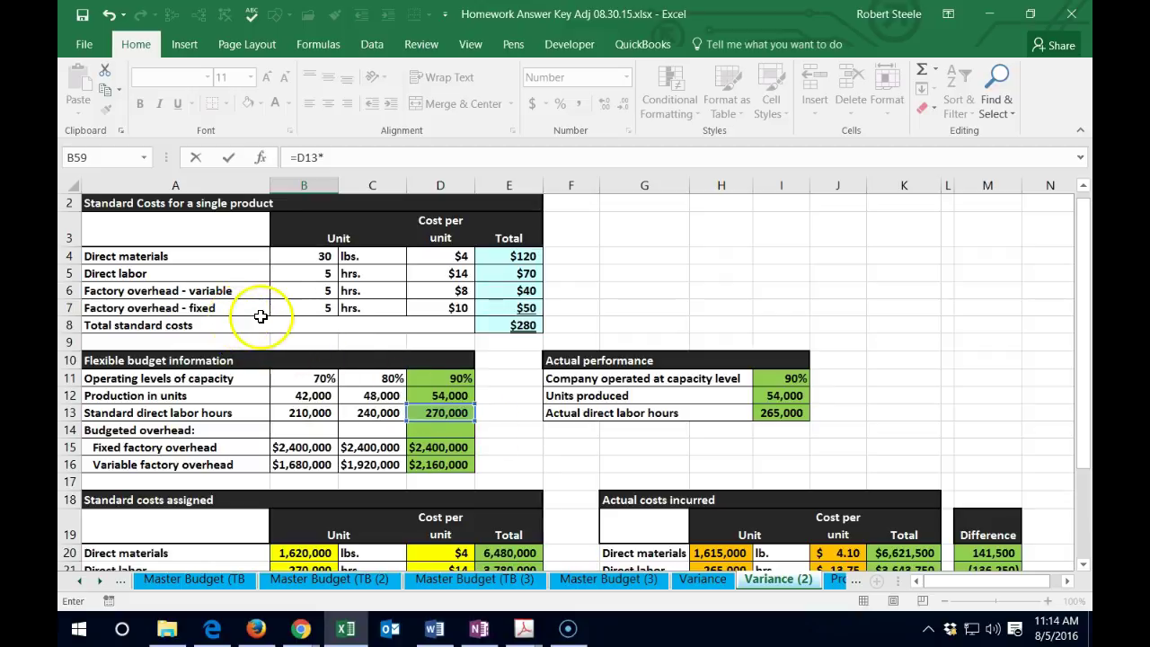
left_click(449, 308)
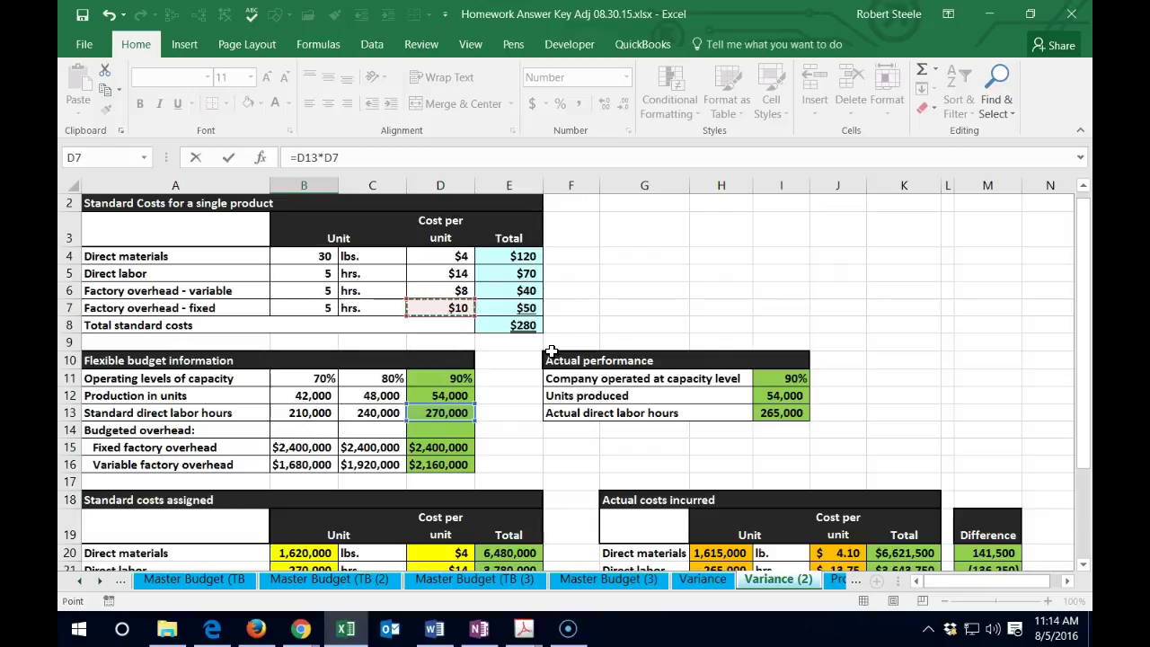
key("Return")
Calculate the fixed overhead volume variance in B60 as B58-B59 and mark it F in C60.
scroll(543, 373, "down", 1)
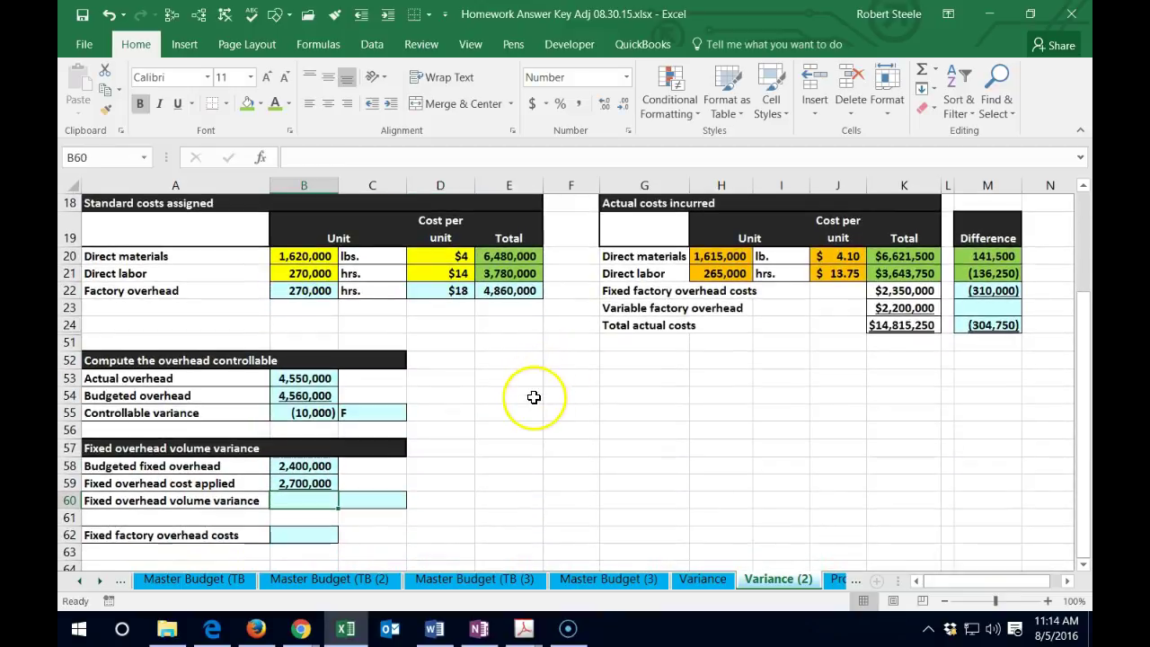
type("=")
left_click(310, 467)
type("-")
left_click(320, 482)
key("Return")
key("Up")
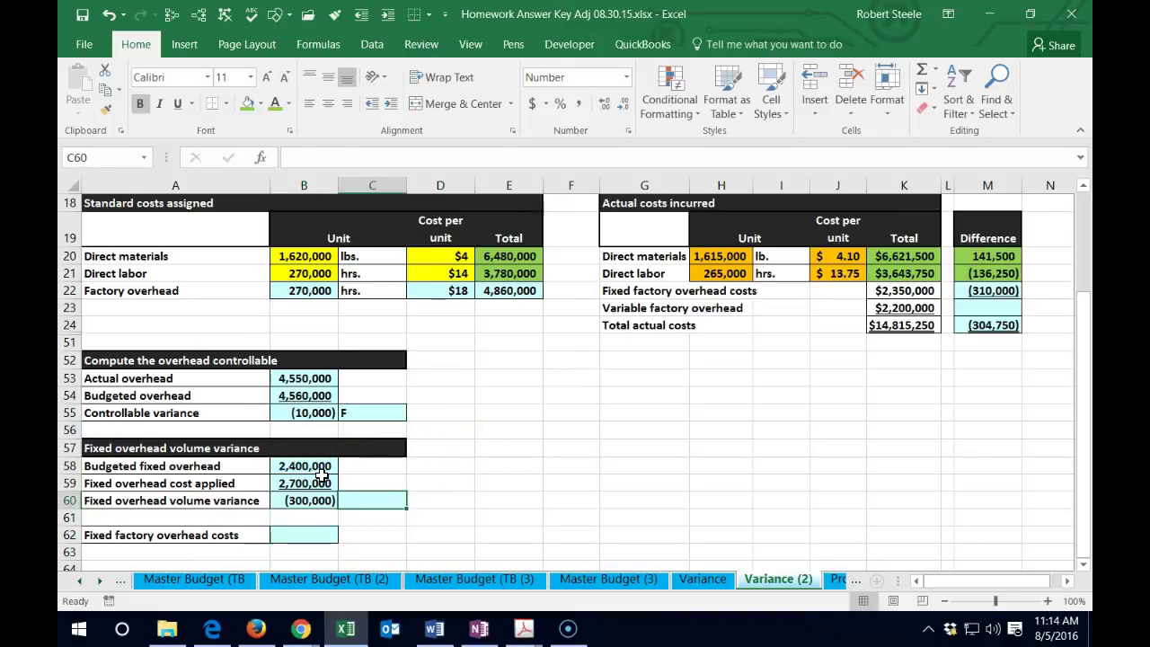
type("F")
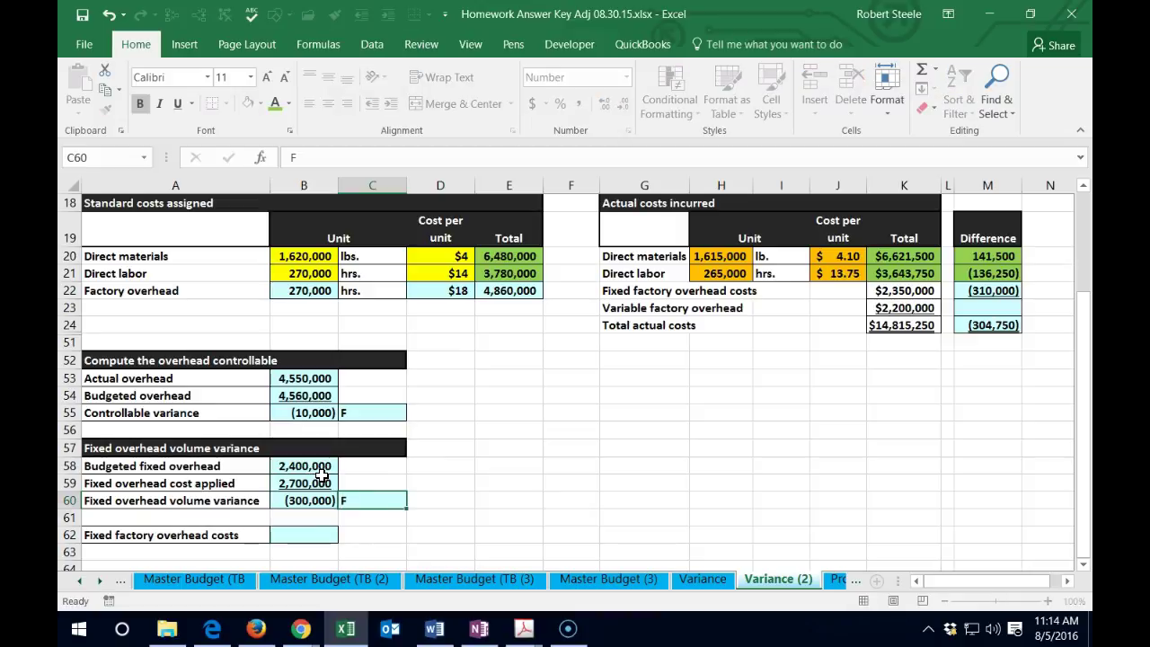
key("Return")
Total the controllable and volume variances in B62 as B55+B60.
key("Down")
key("Left")
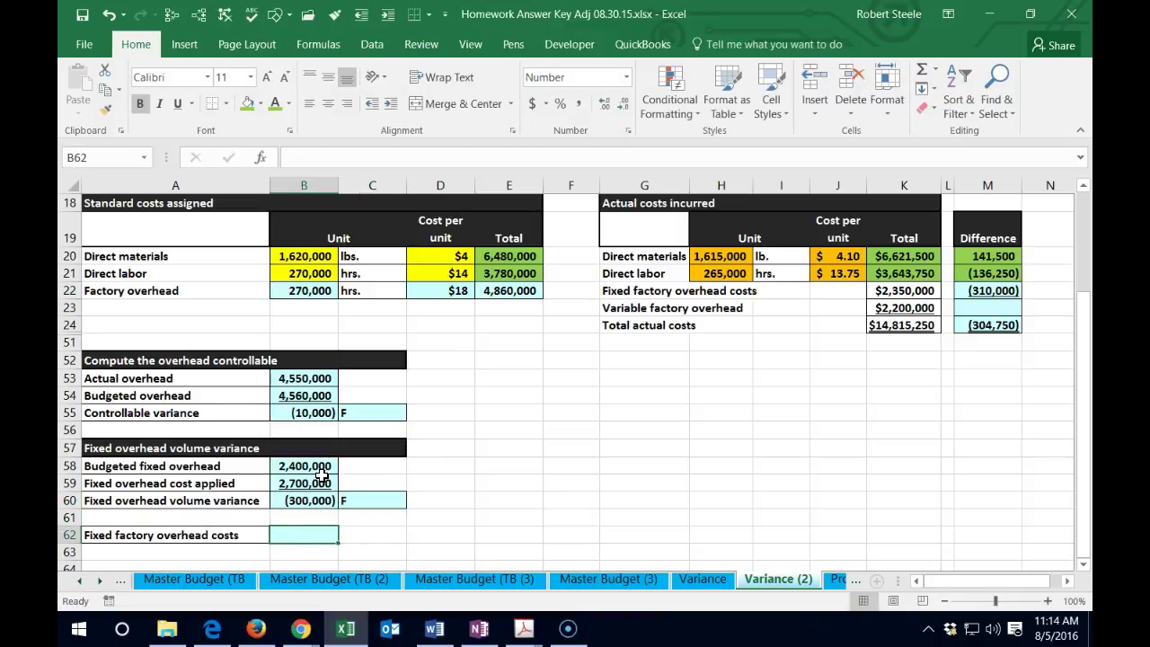
type("=")
left_click(302, 418)
type("+")
key("Up")
key("Up")
key("Up")
key("Down")
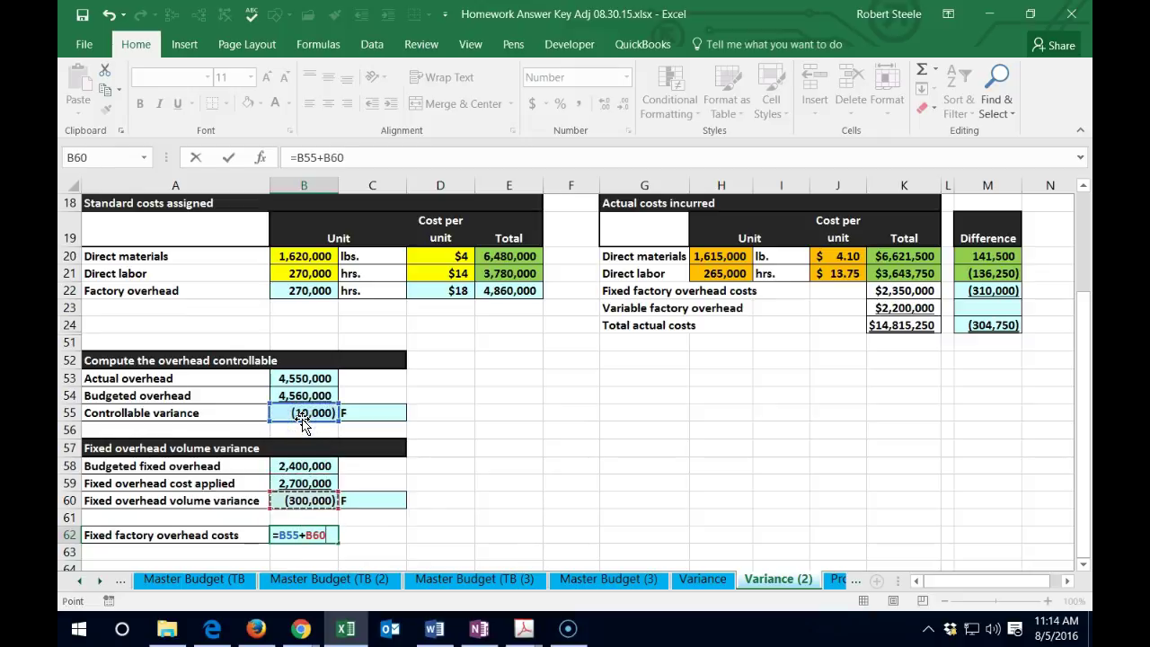
key("Return")
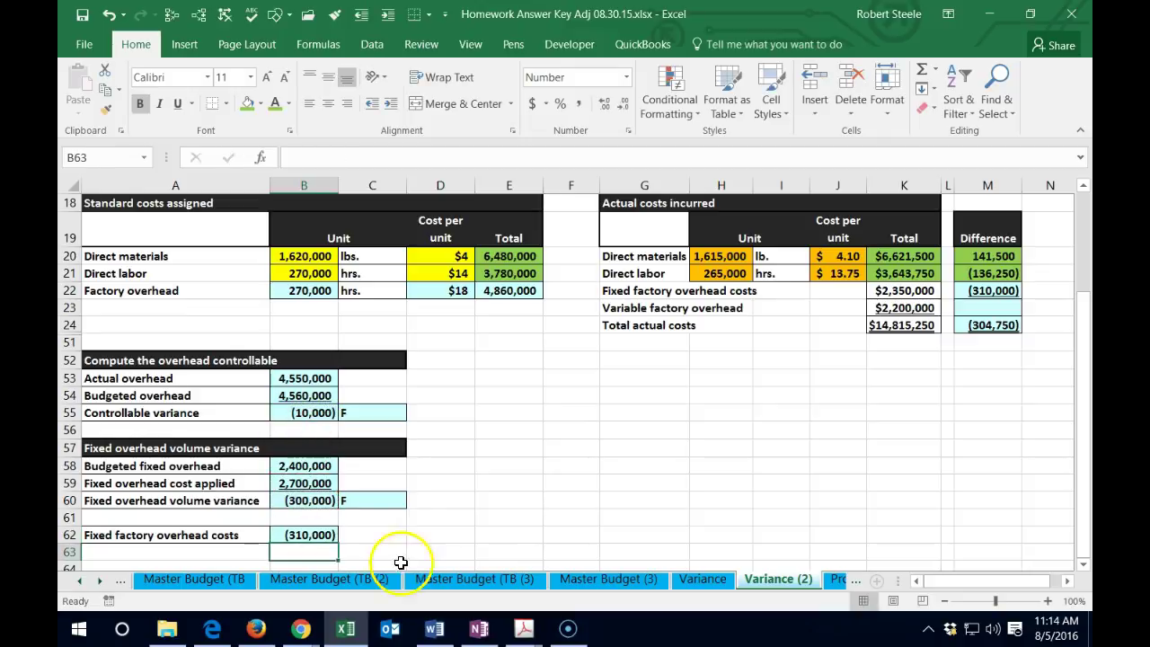
Check the overhead total against the difference in M22 and fill the difference cells M20:M22 with green.
scroll(438, 534, "down", 1)
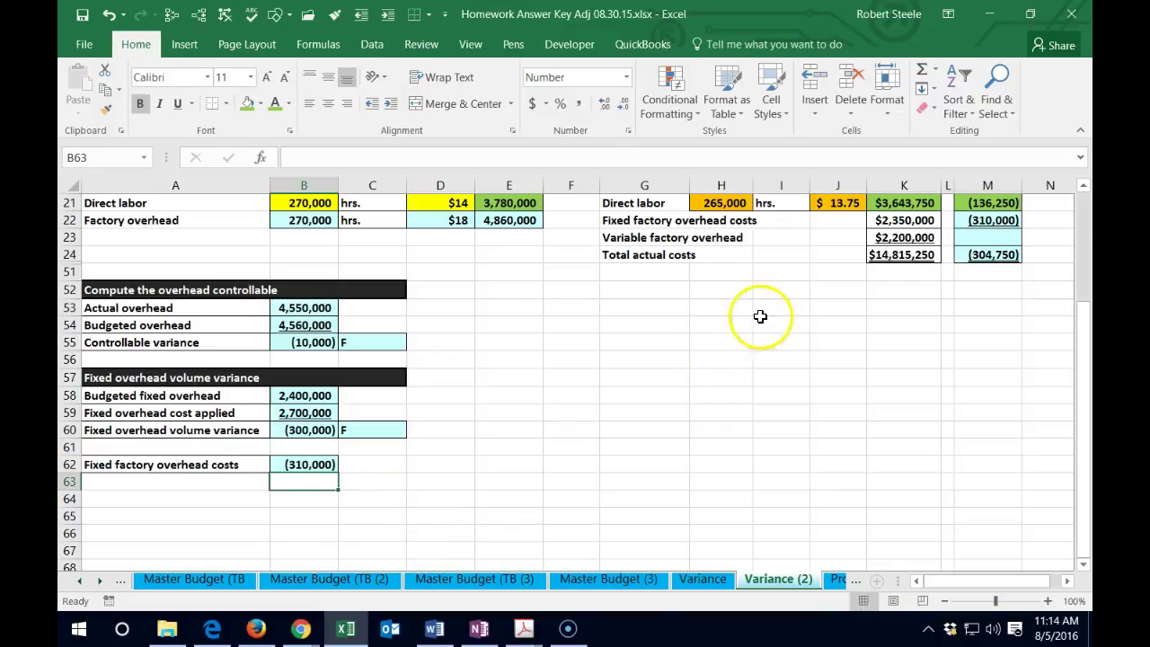
left_click(977, 223)
scroll(885, 442, "up", 1)
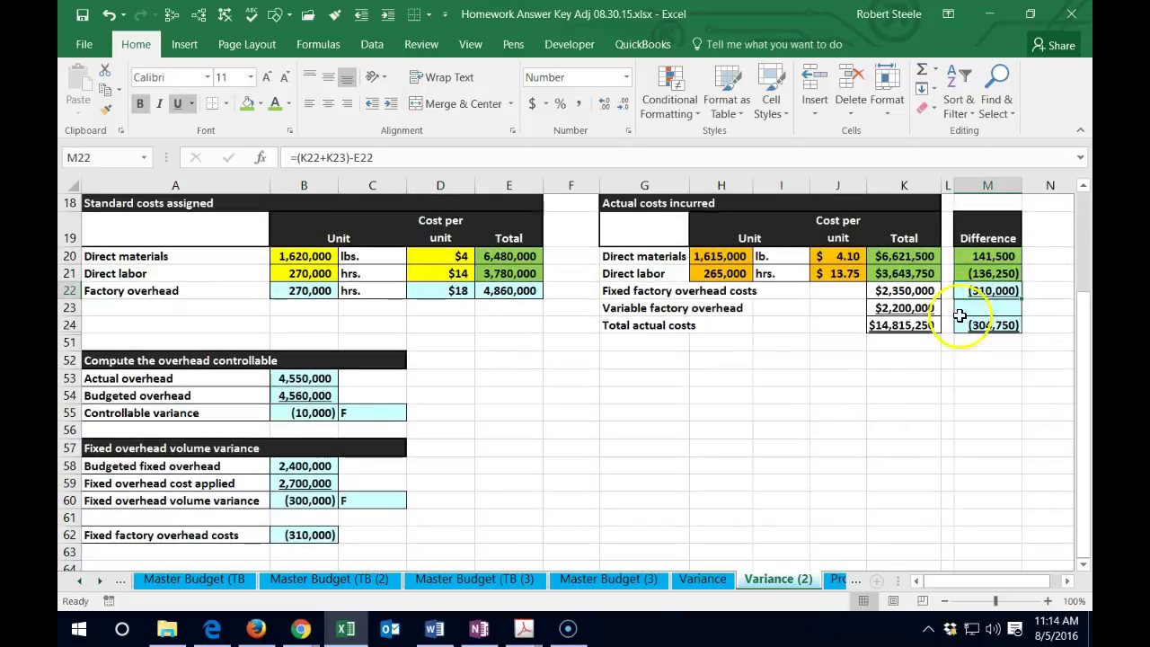
left_click_drag(978, 256, 978, 284)
right_click(978, 284)
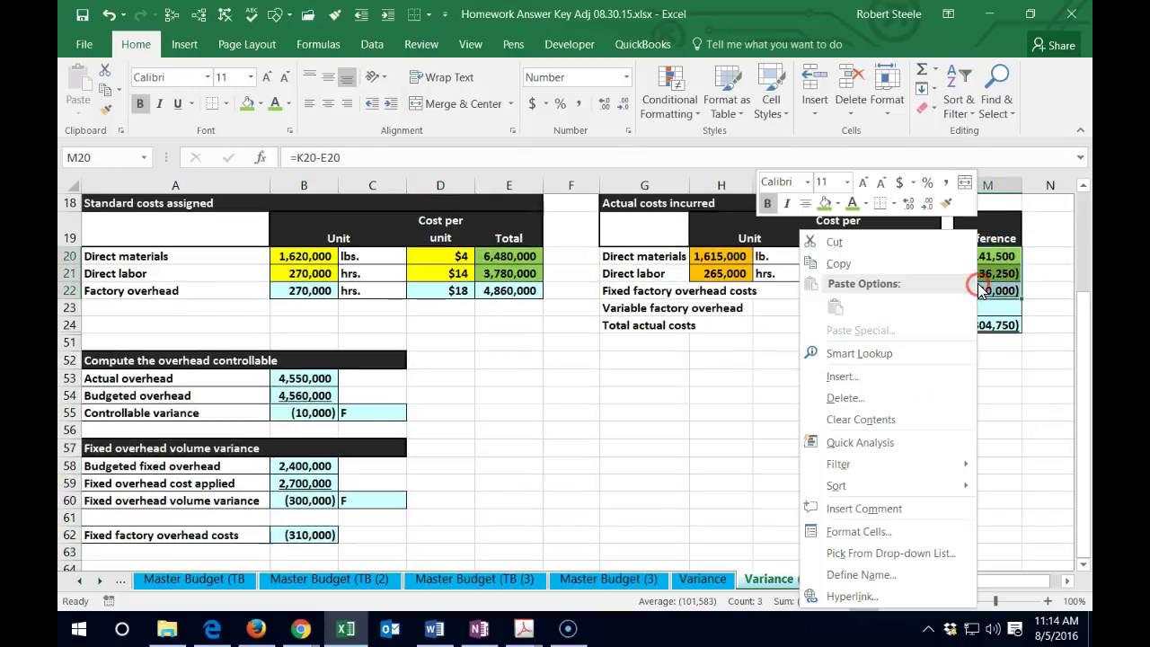
left_click(824, 204)
left_click(787, 390)
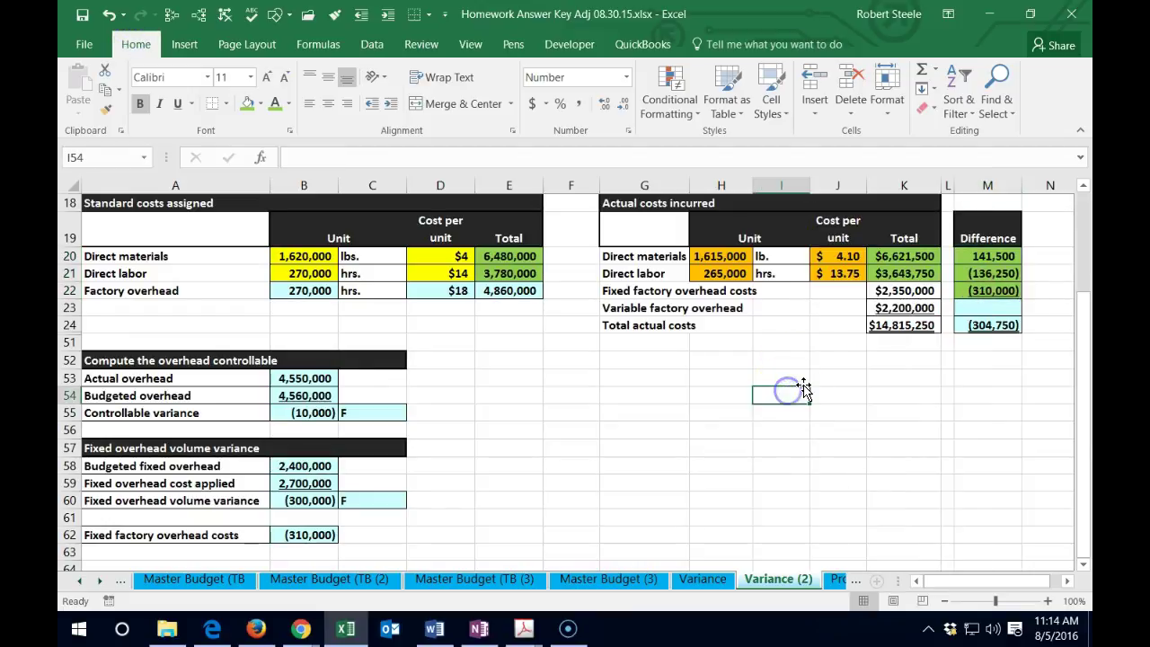